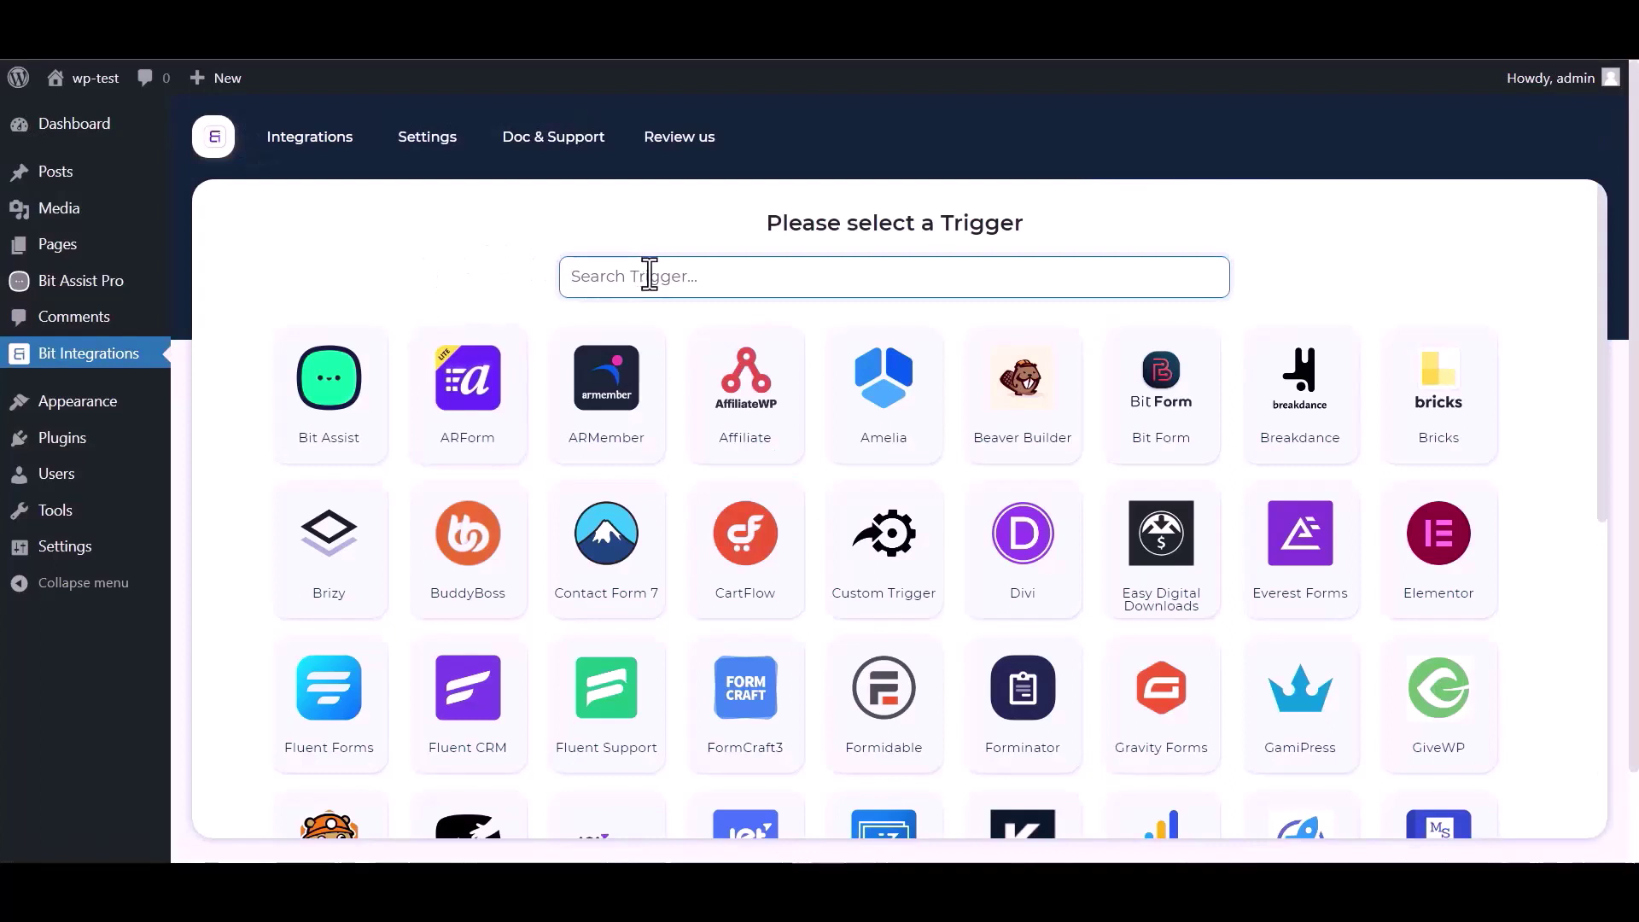
# Step: Choose the Bit Assist trigger, copy its webhook URL and start fetching sample data
pyautogui.write('bit')
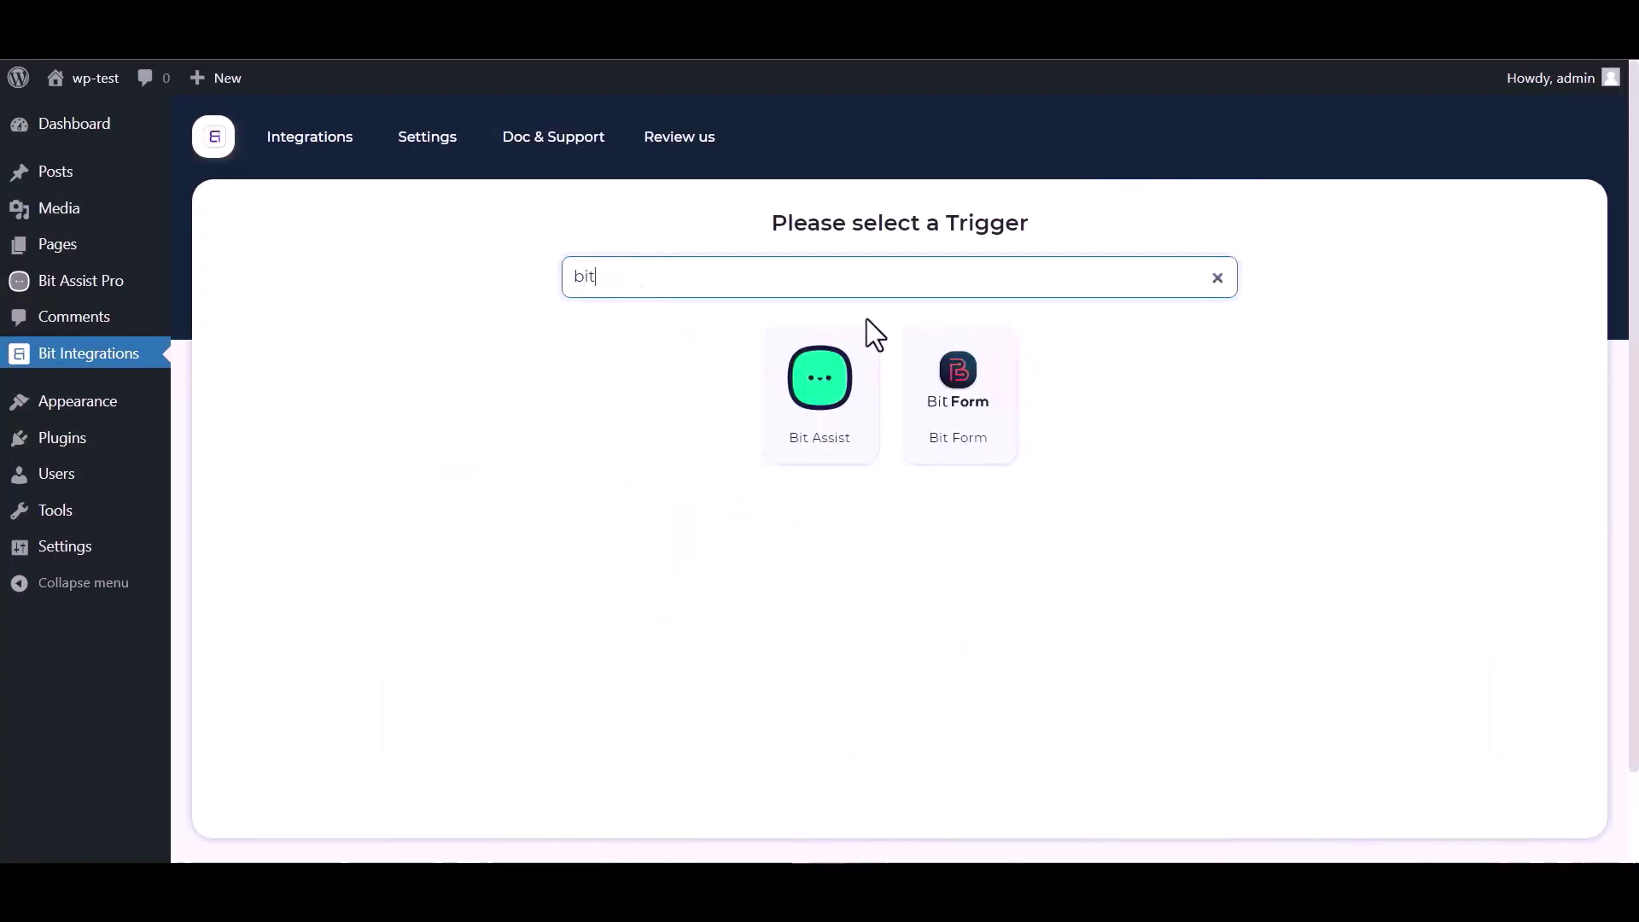
pyautogui.click(794, 421)
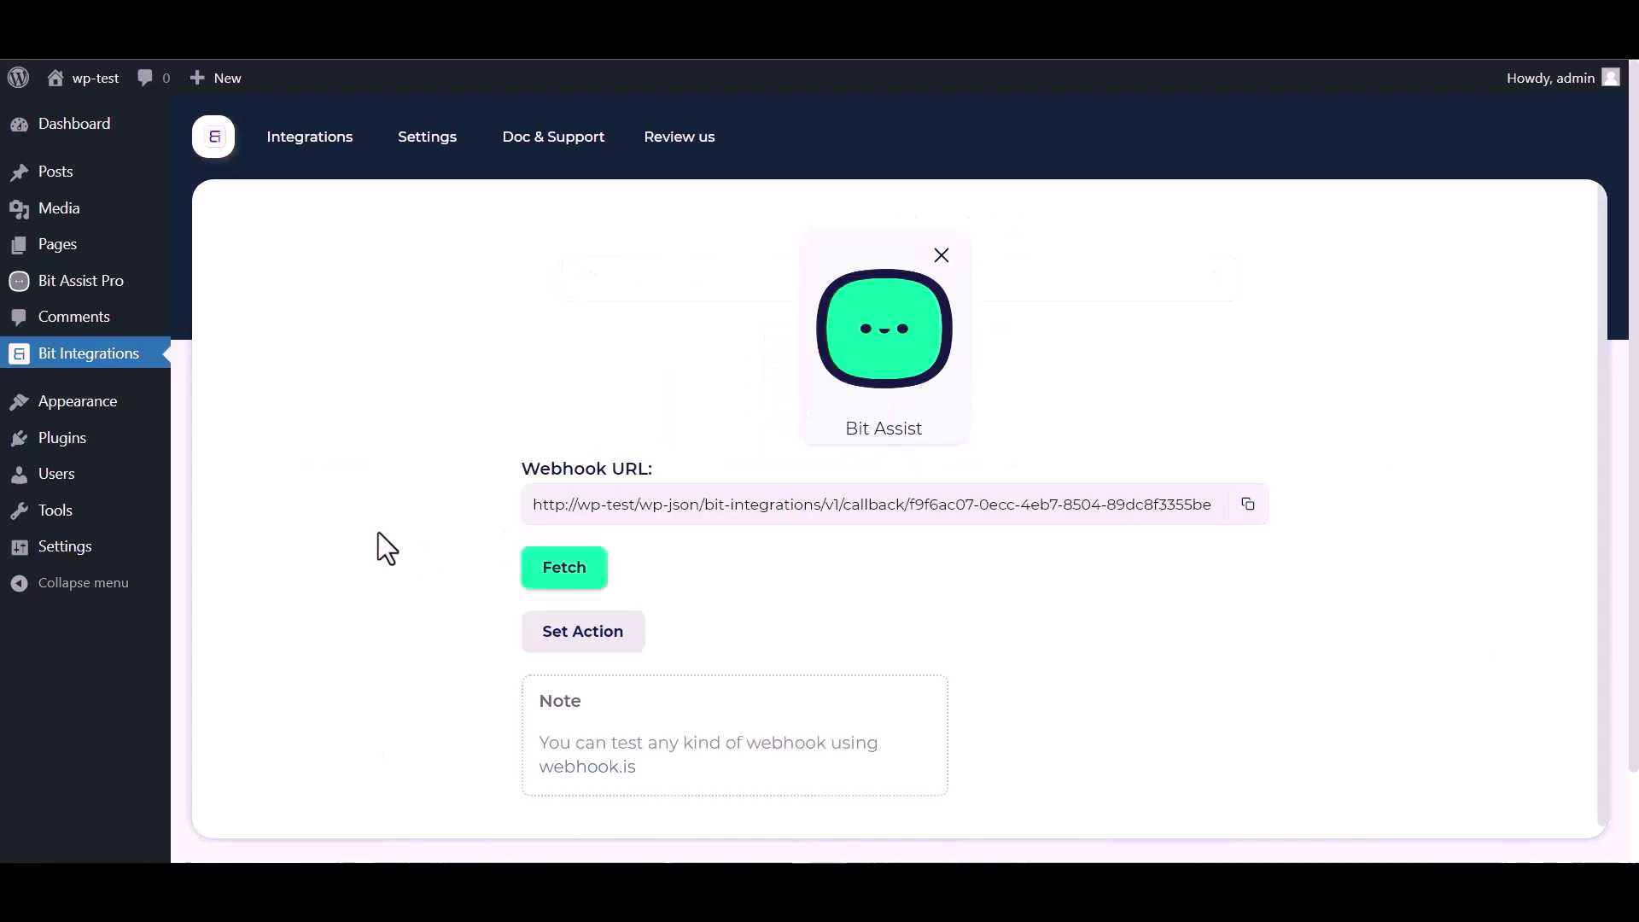
pyautogui.click(1247, 505)
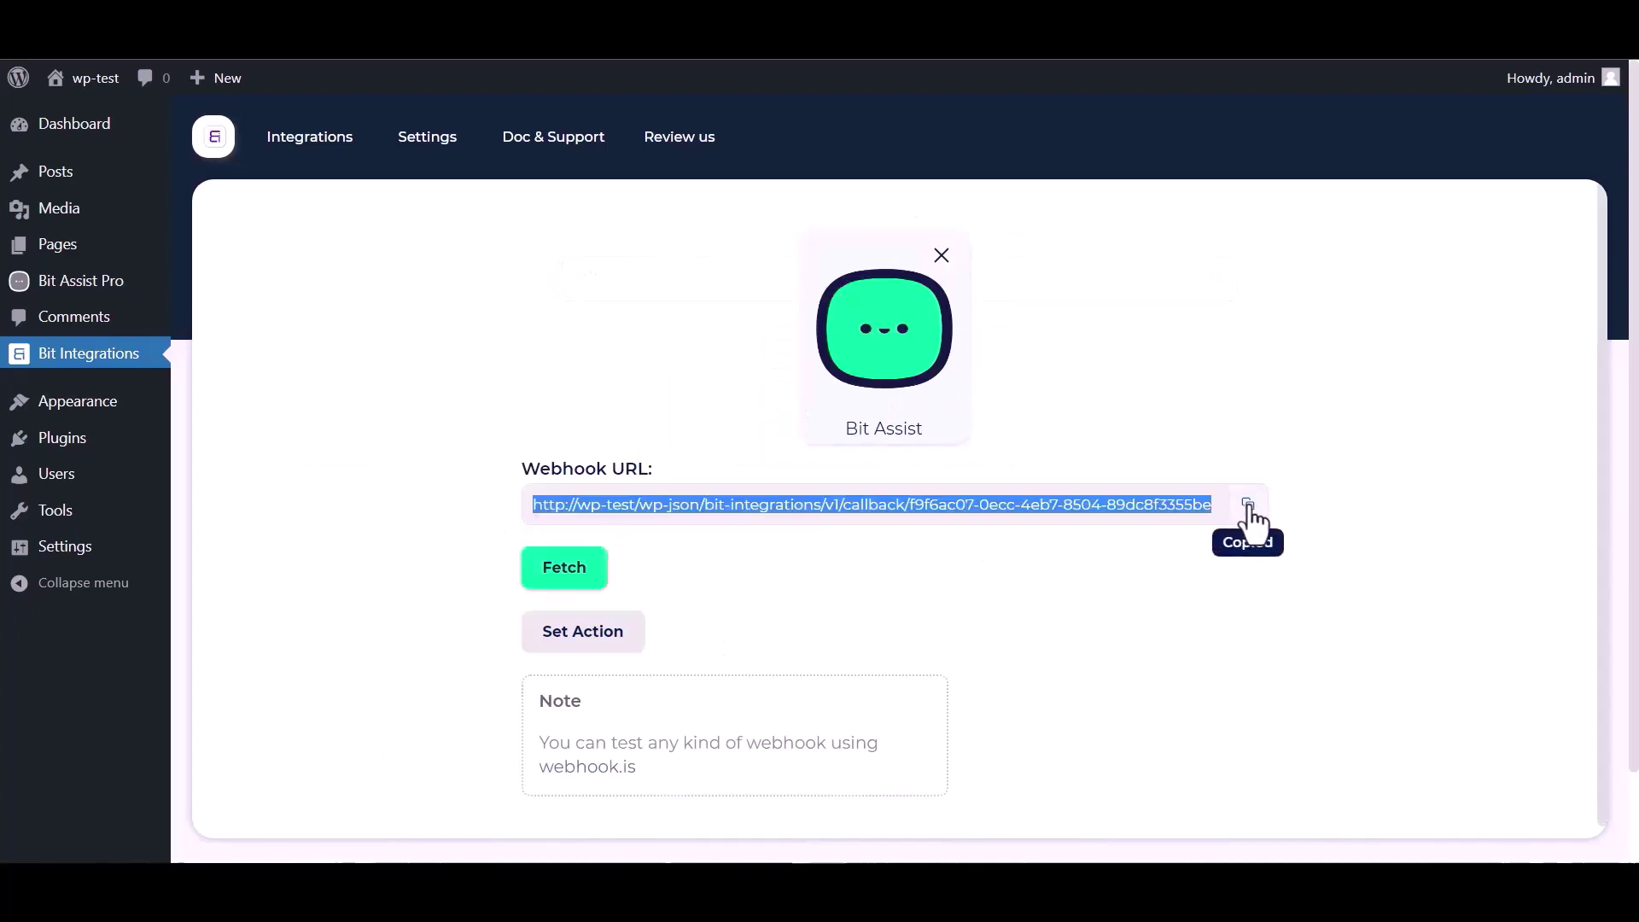
pyautogui.click(564, 570)
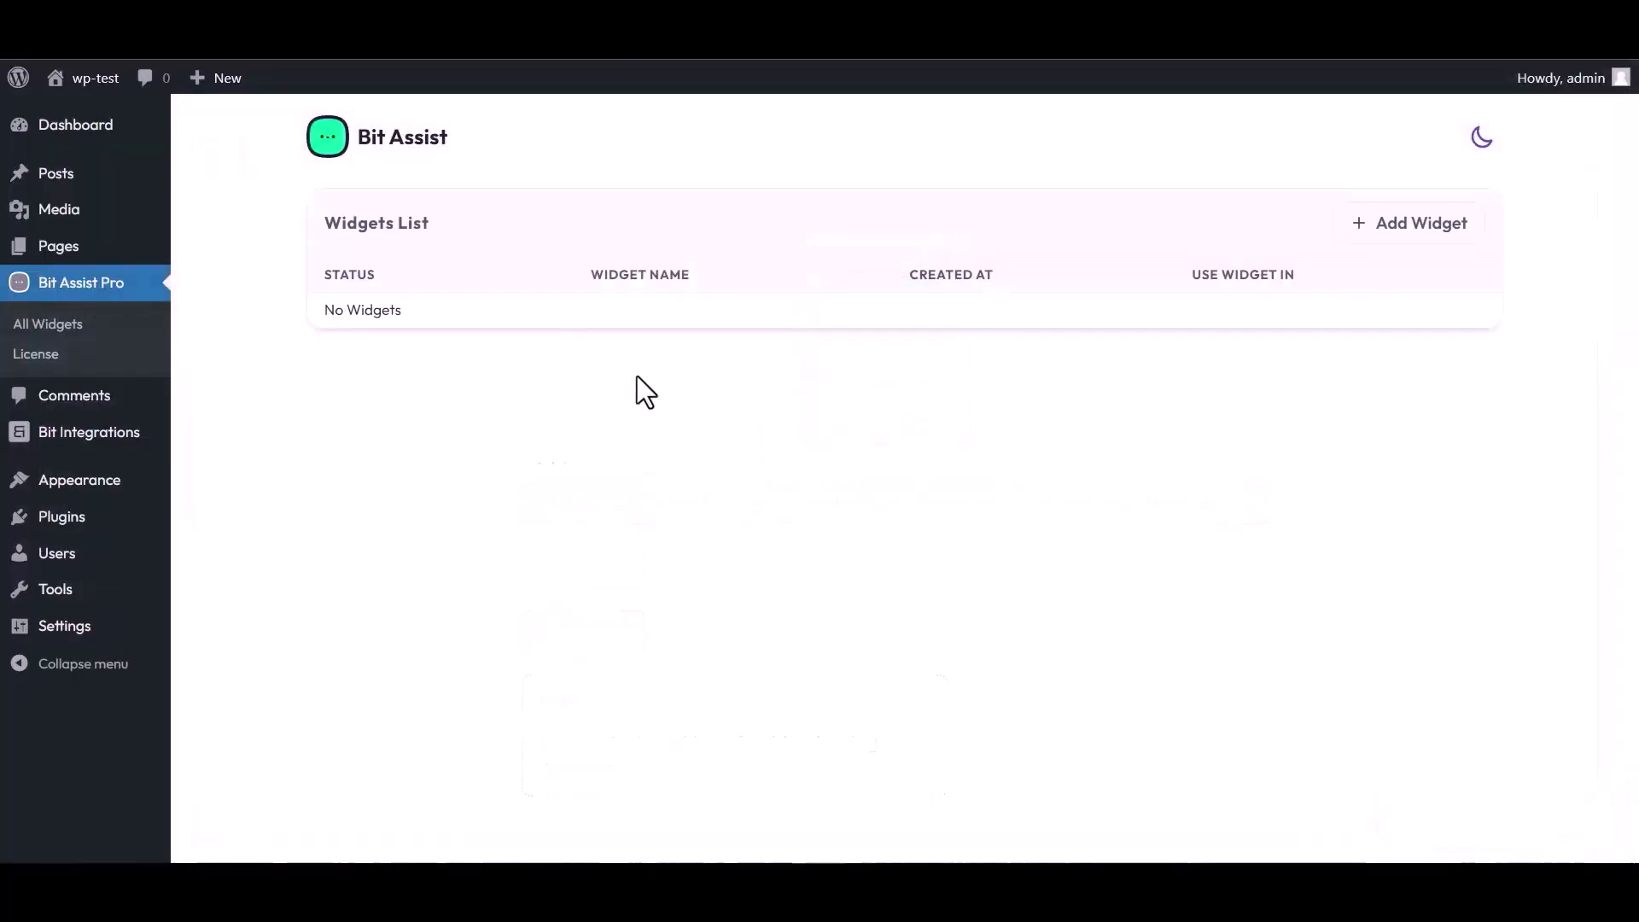
# Step: Create a Bit Assist widget named 'Bit Integrations' and open it in the editor
pyautogui.click(1415, 229)
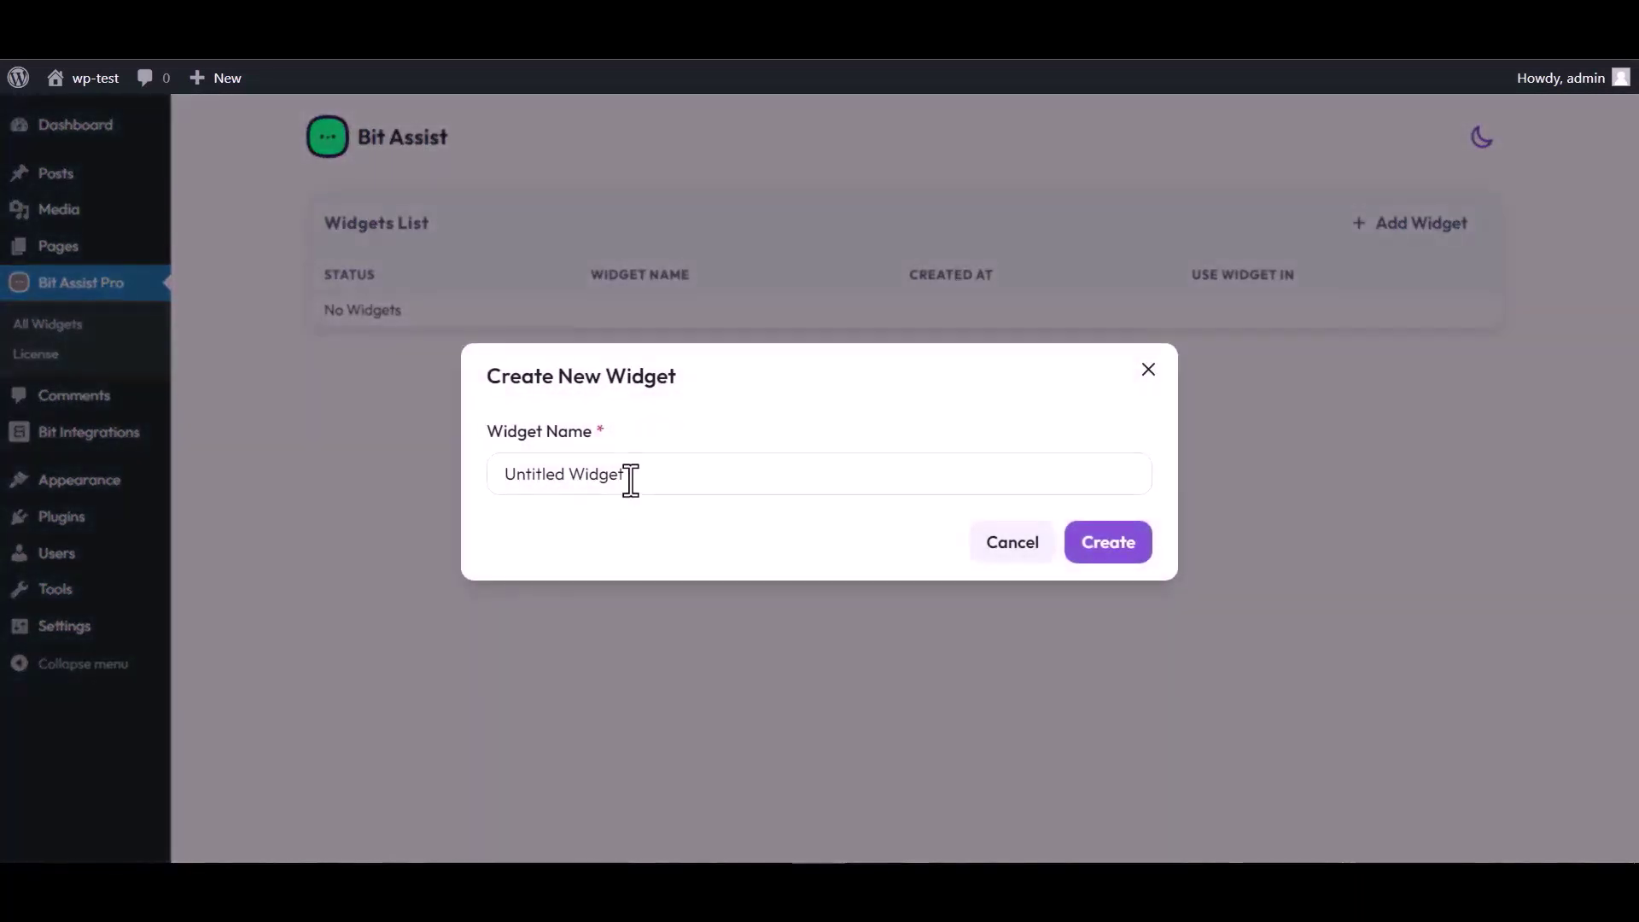
pyautogui.tripleClick(635, 475)
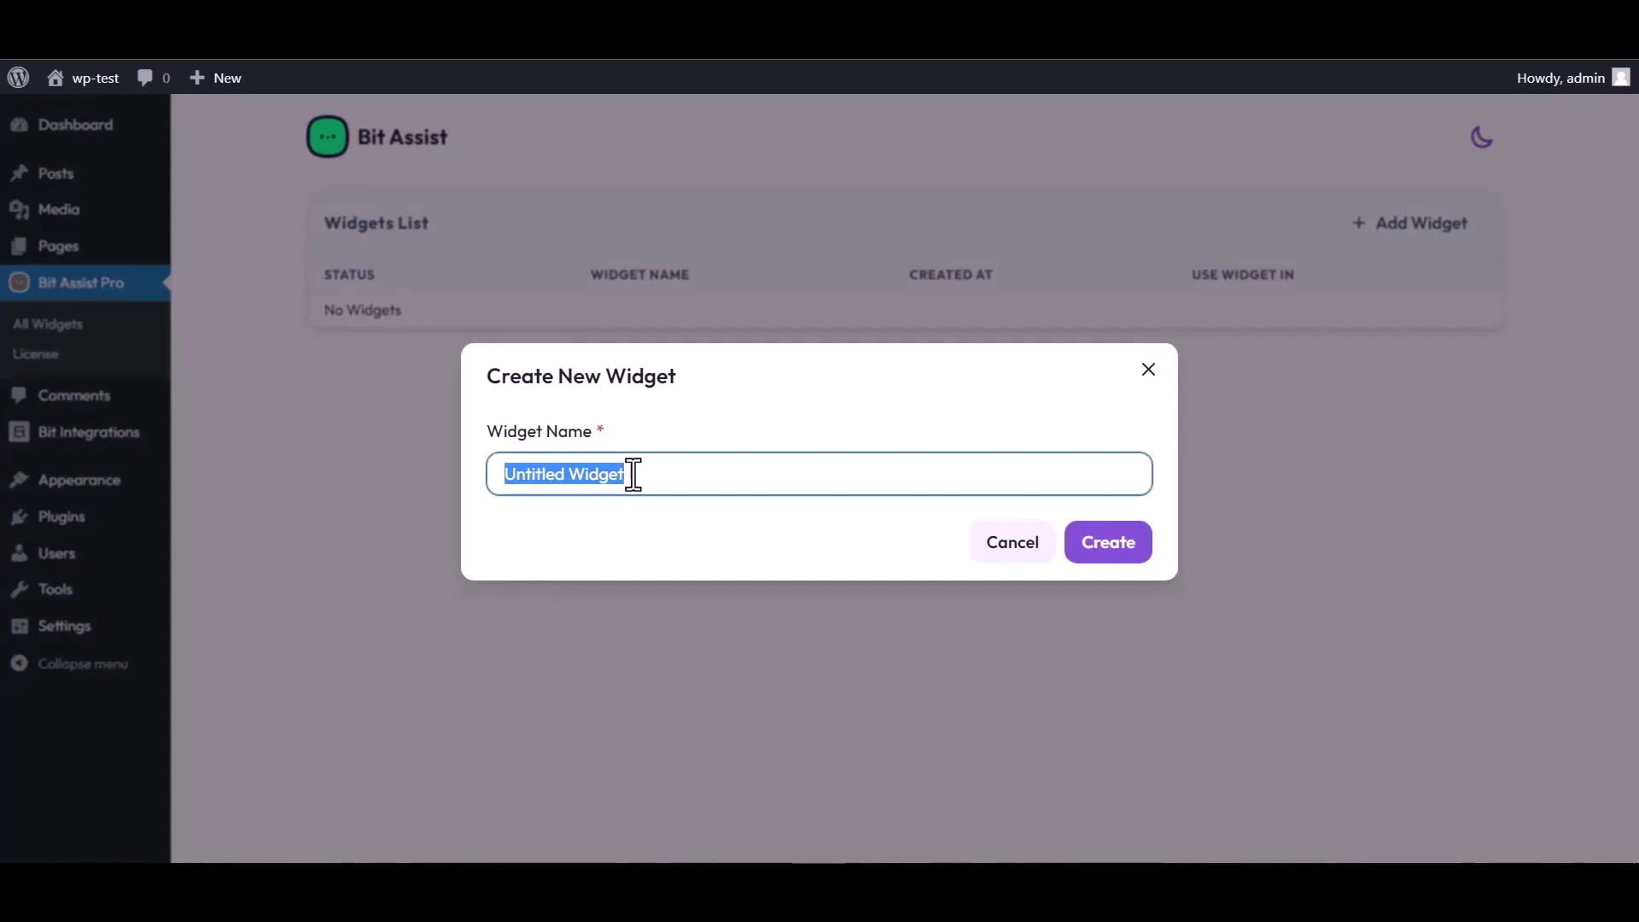
pyautogui.write('Bit ')
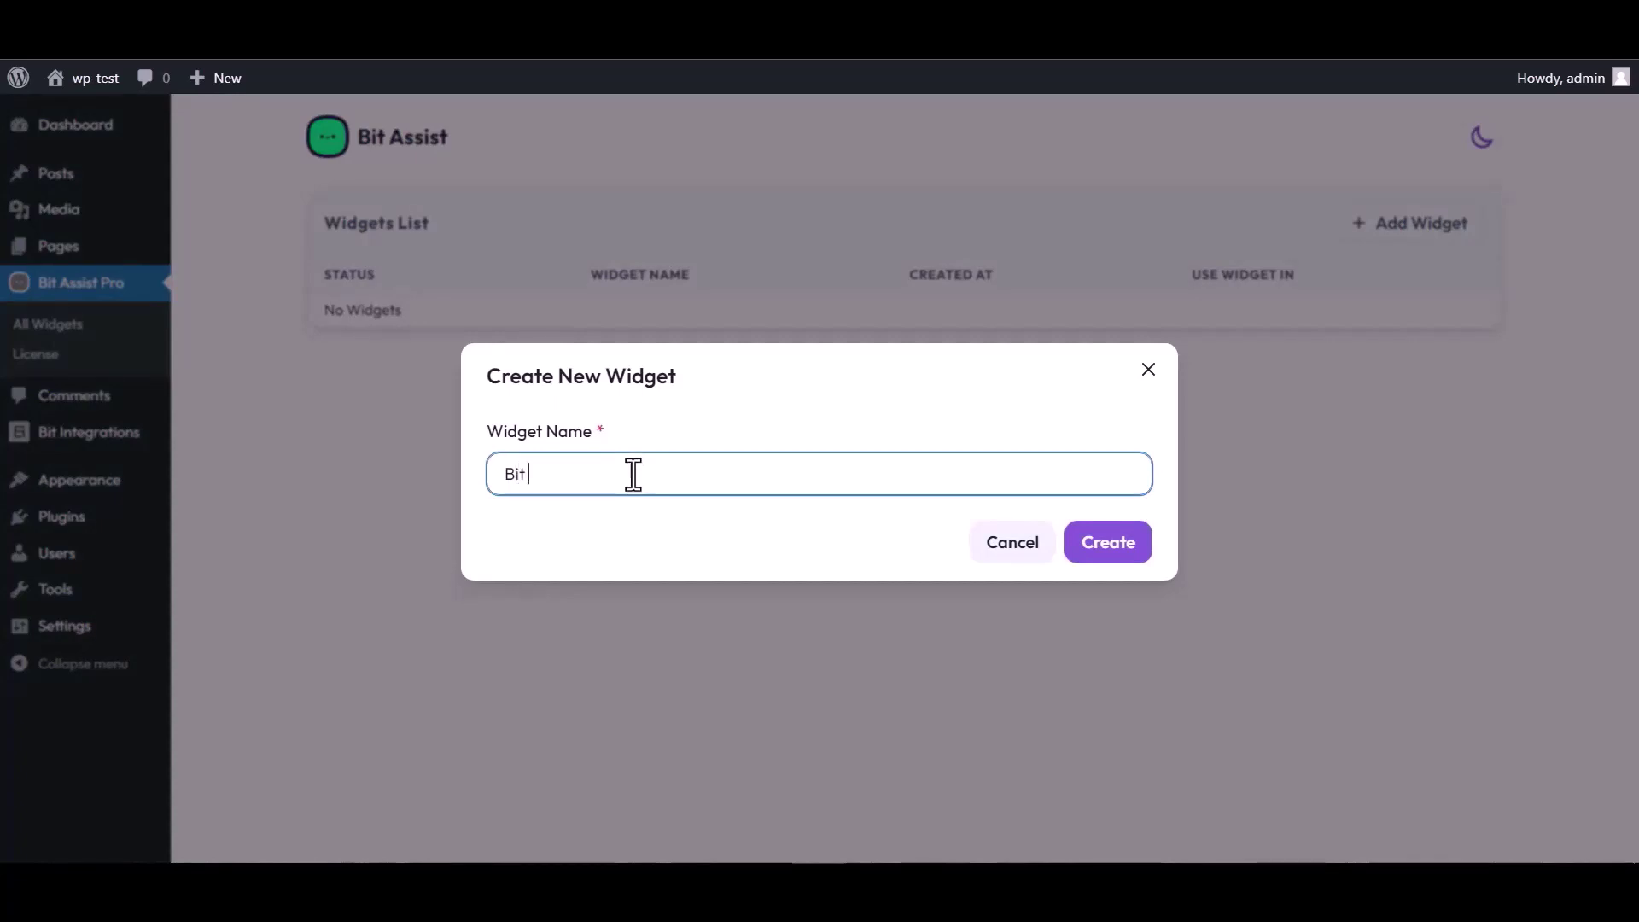
pyautogui.write('Integrations')
pyautogui.click(1125, 553)
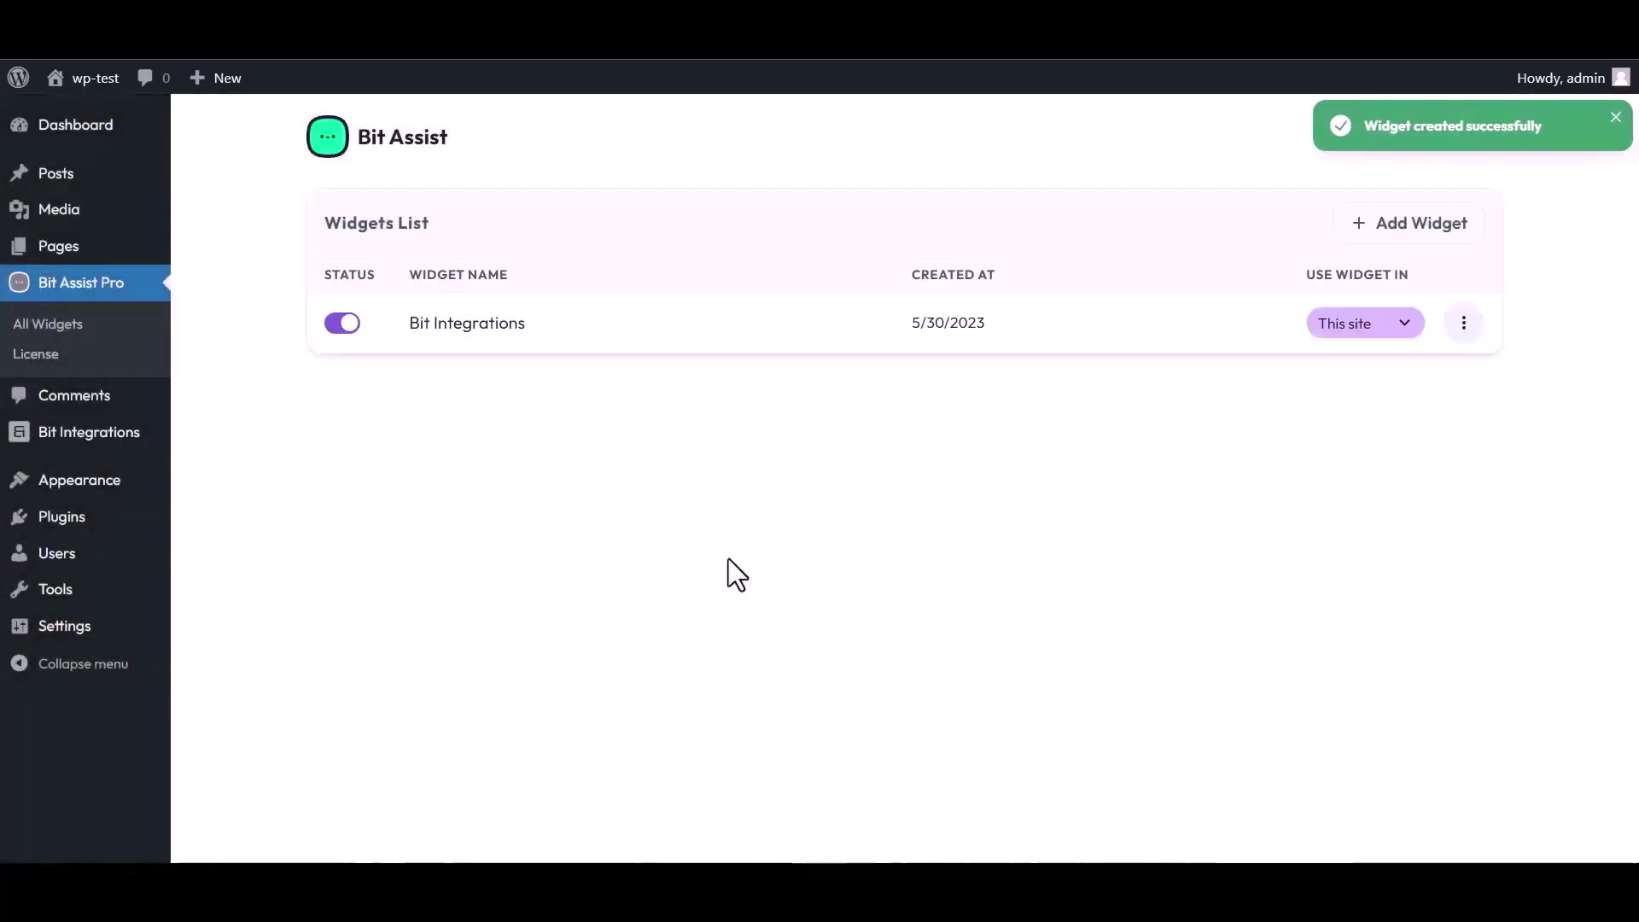
pyautogui.click(1465, 324)
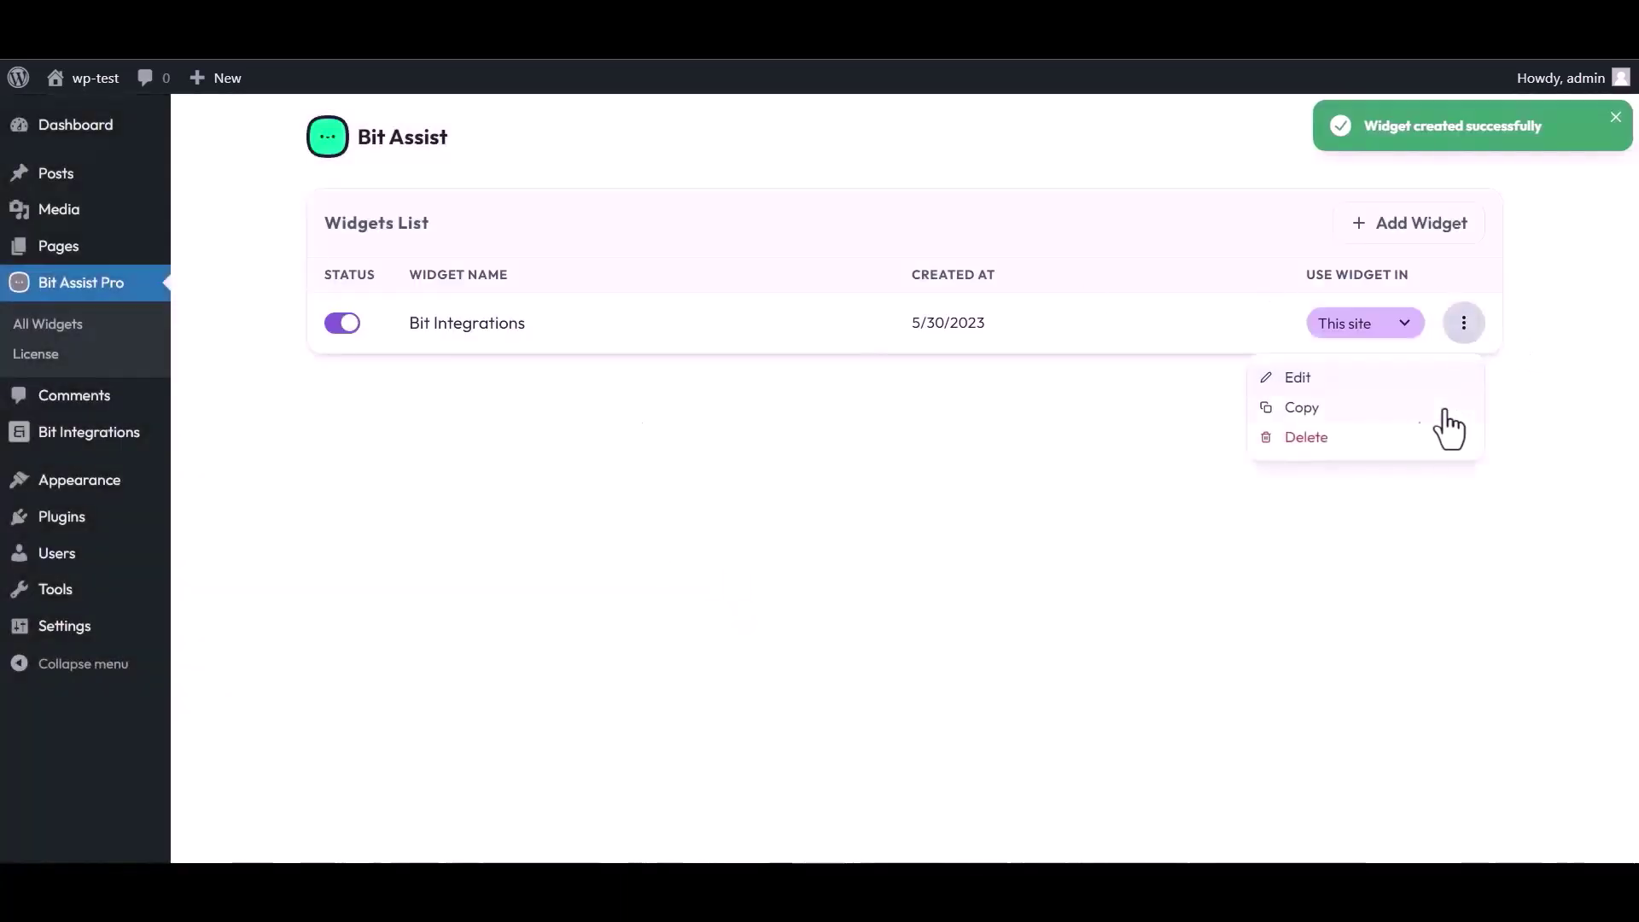
pyautogui.click(1297, 382)
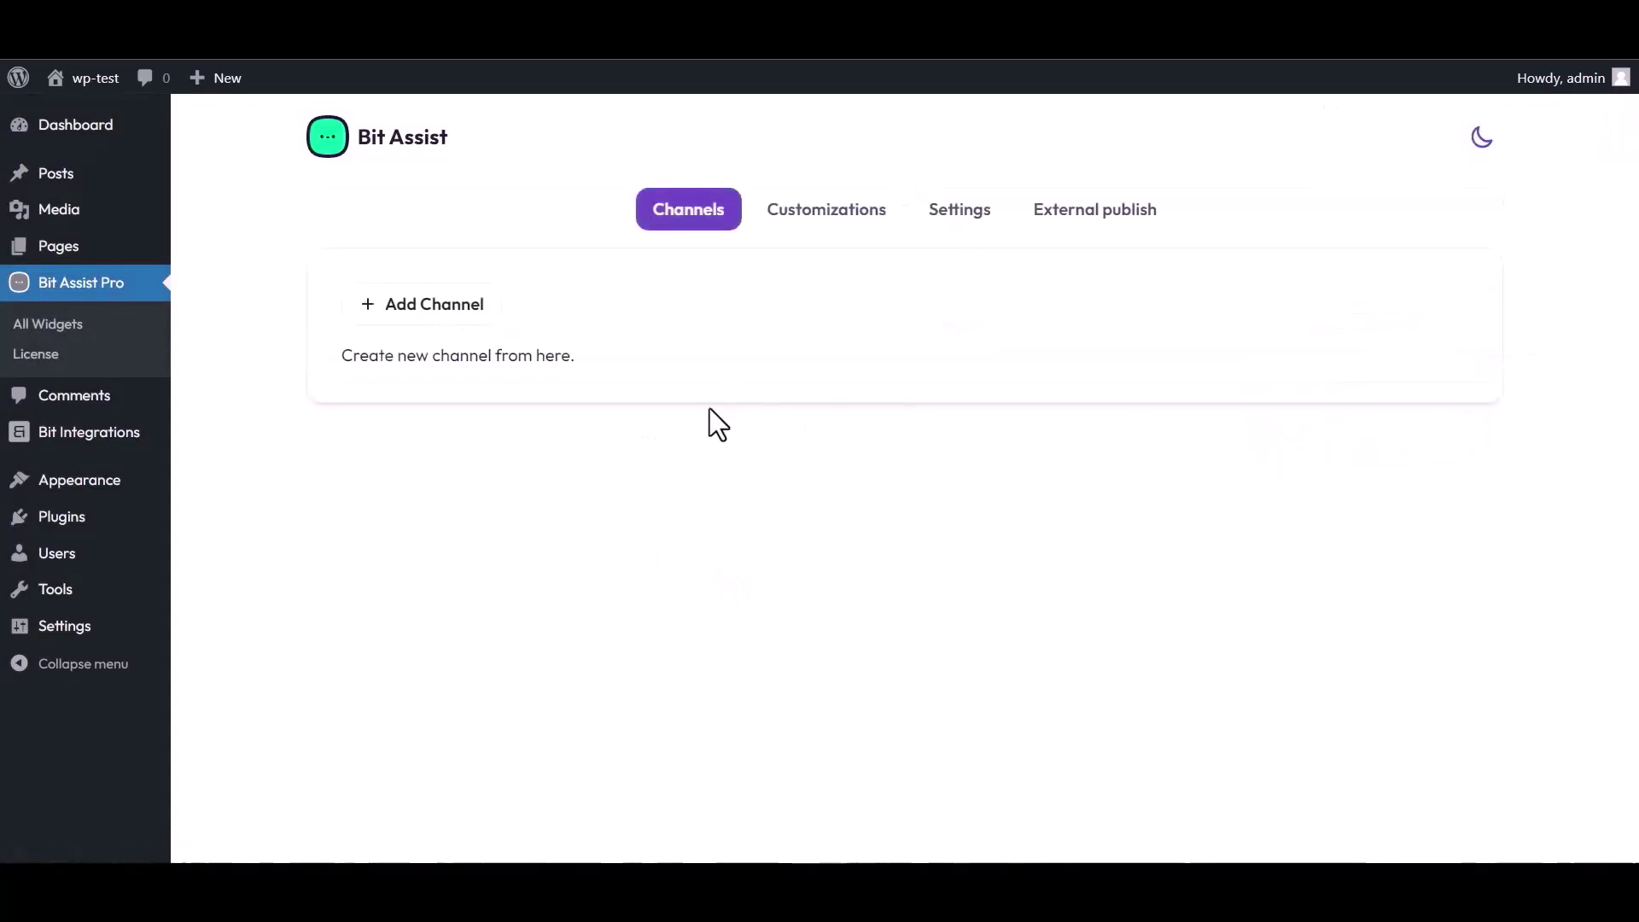
# Step: Add a Custom Form channel titled 'Bit Integrations' to the widget
pyautogui.click(445, 312)
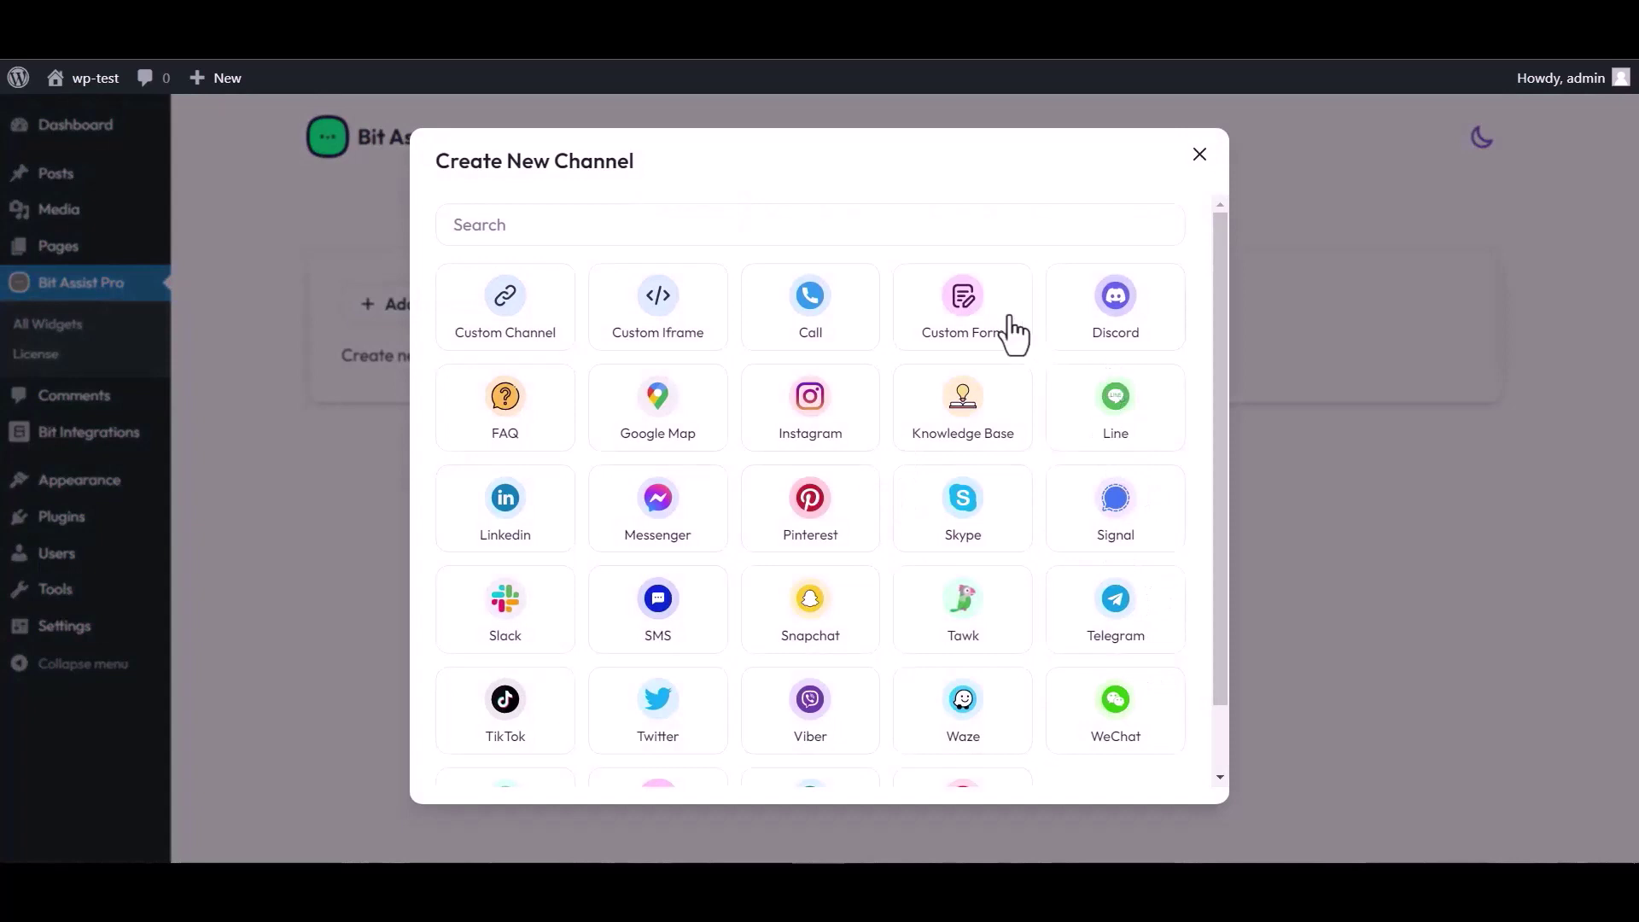
pyautogui.click(965, 327)
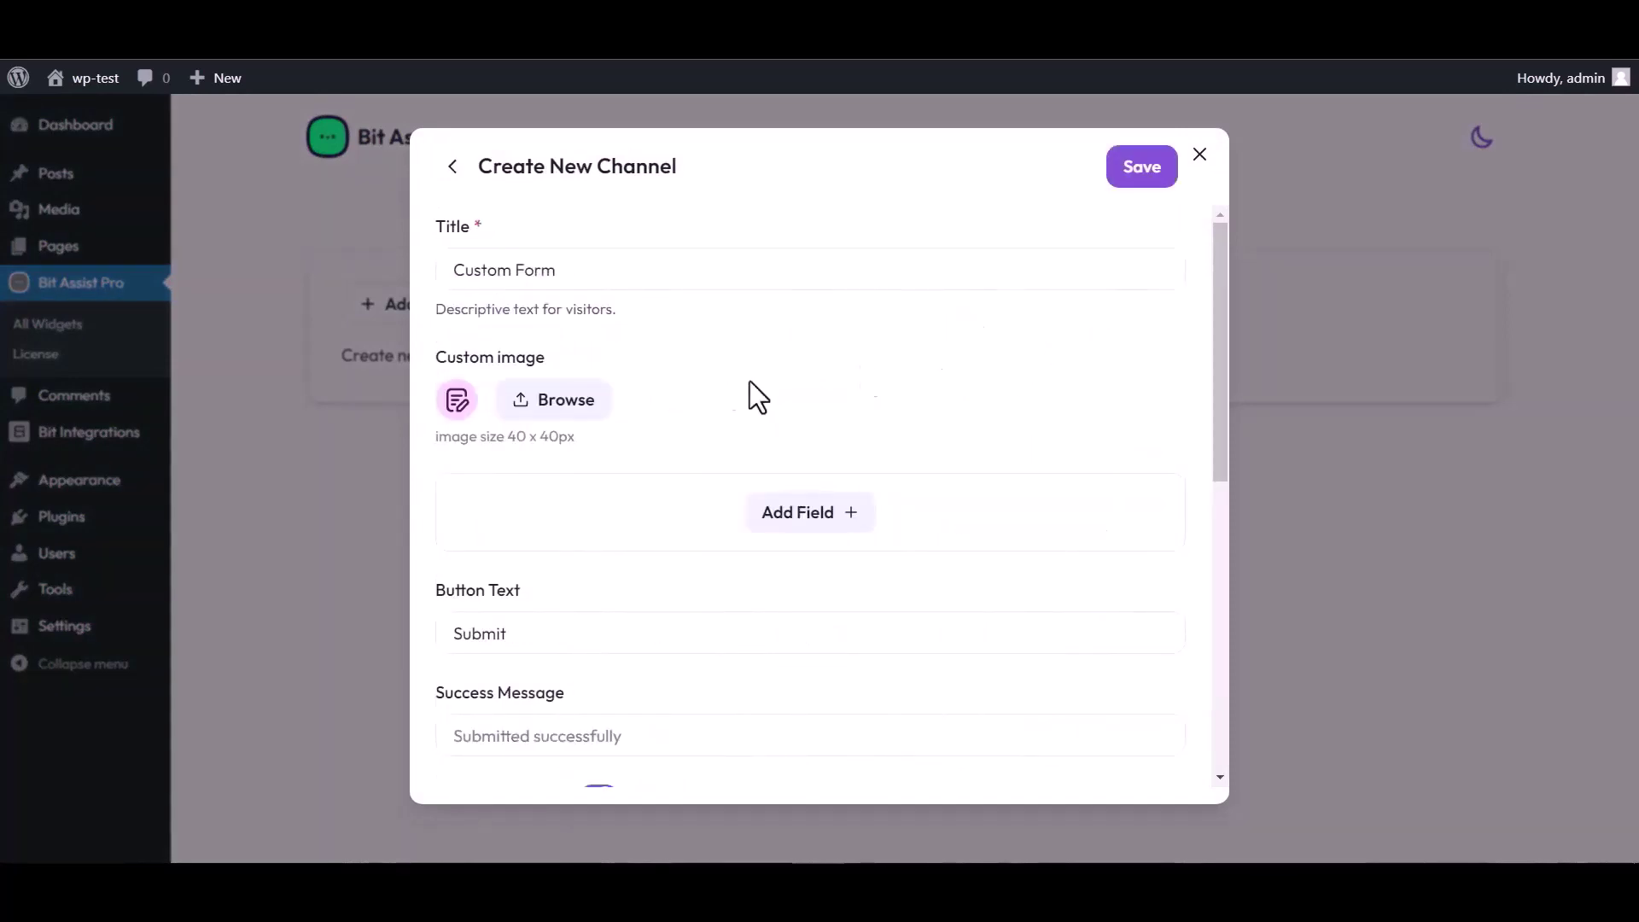
pyautogui.tripleClick(574, 270)
pyautogui.write('Bit')
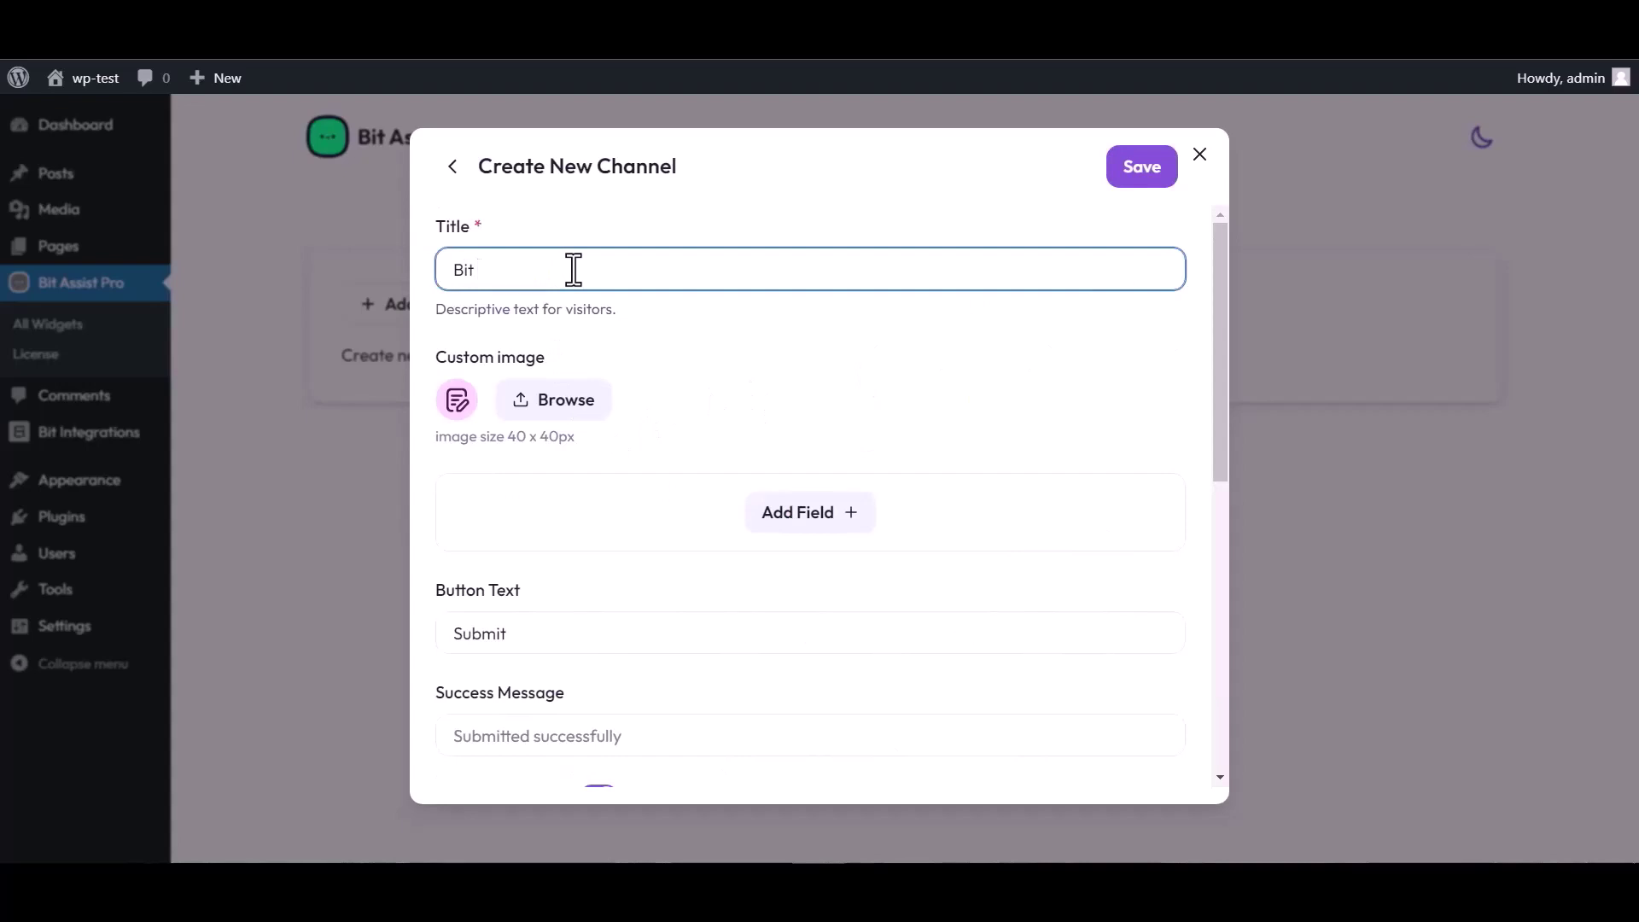
pyautogui.write(' Integrations')
# Step: Add Text, Email and Number fields, renaming the text field to Name
pyautogui.click(815, 516)
pyautogui.click(709, 581)
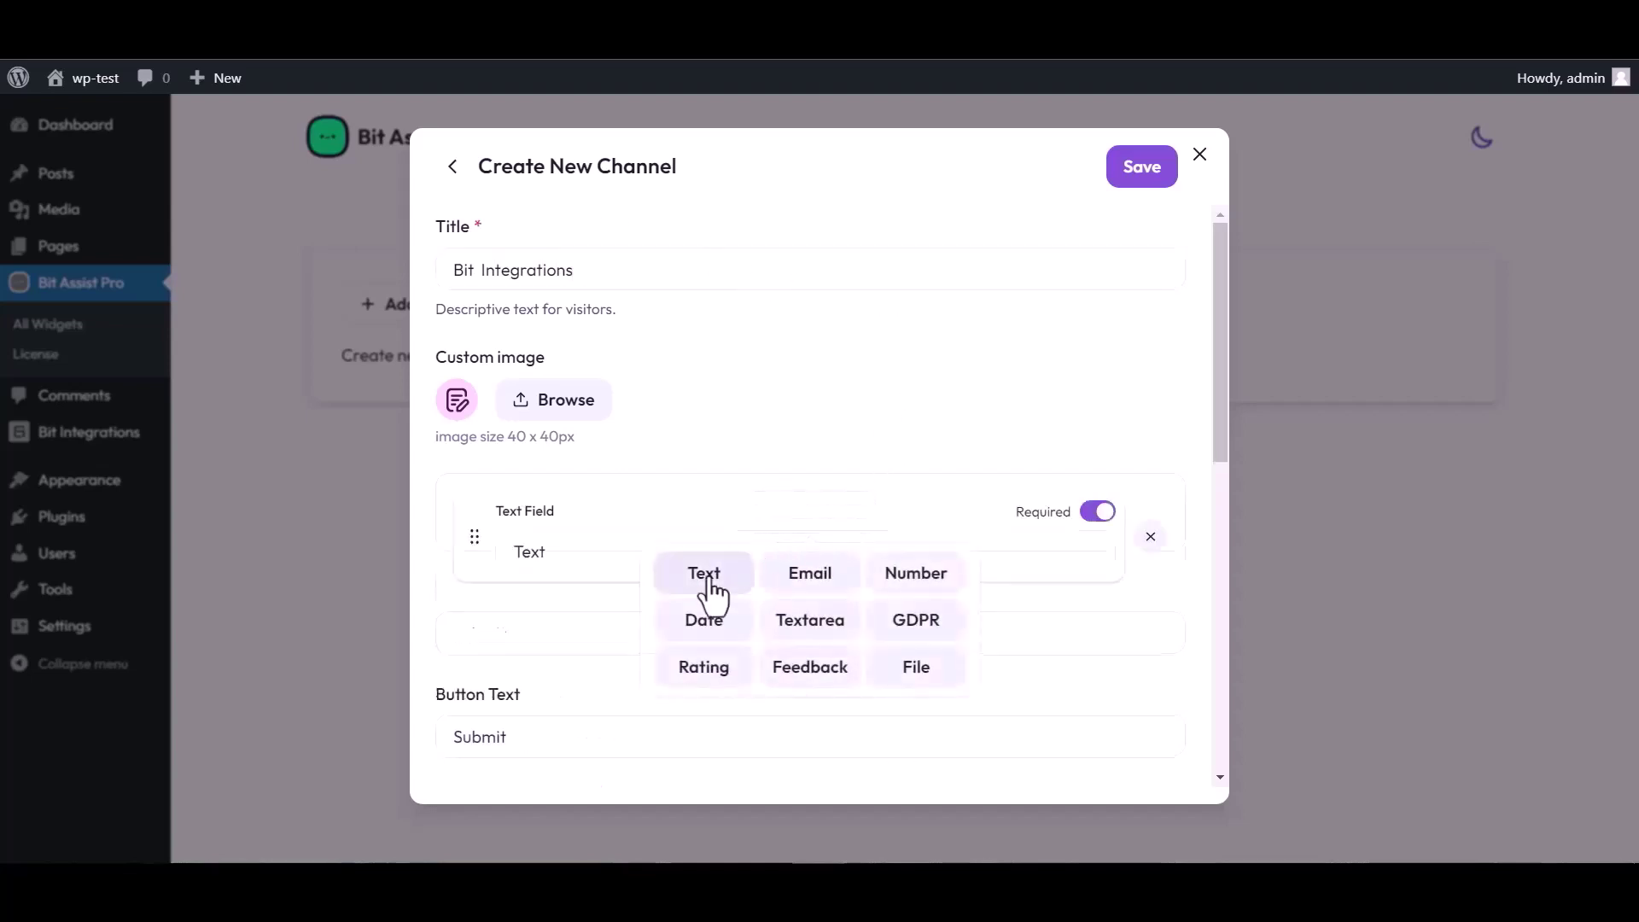
pyautogui.click(811, 618)
pyautogui.click(812, 679)
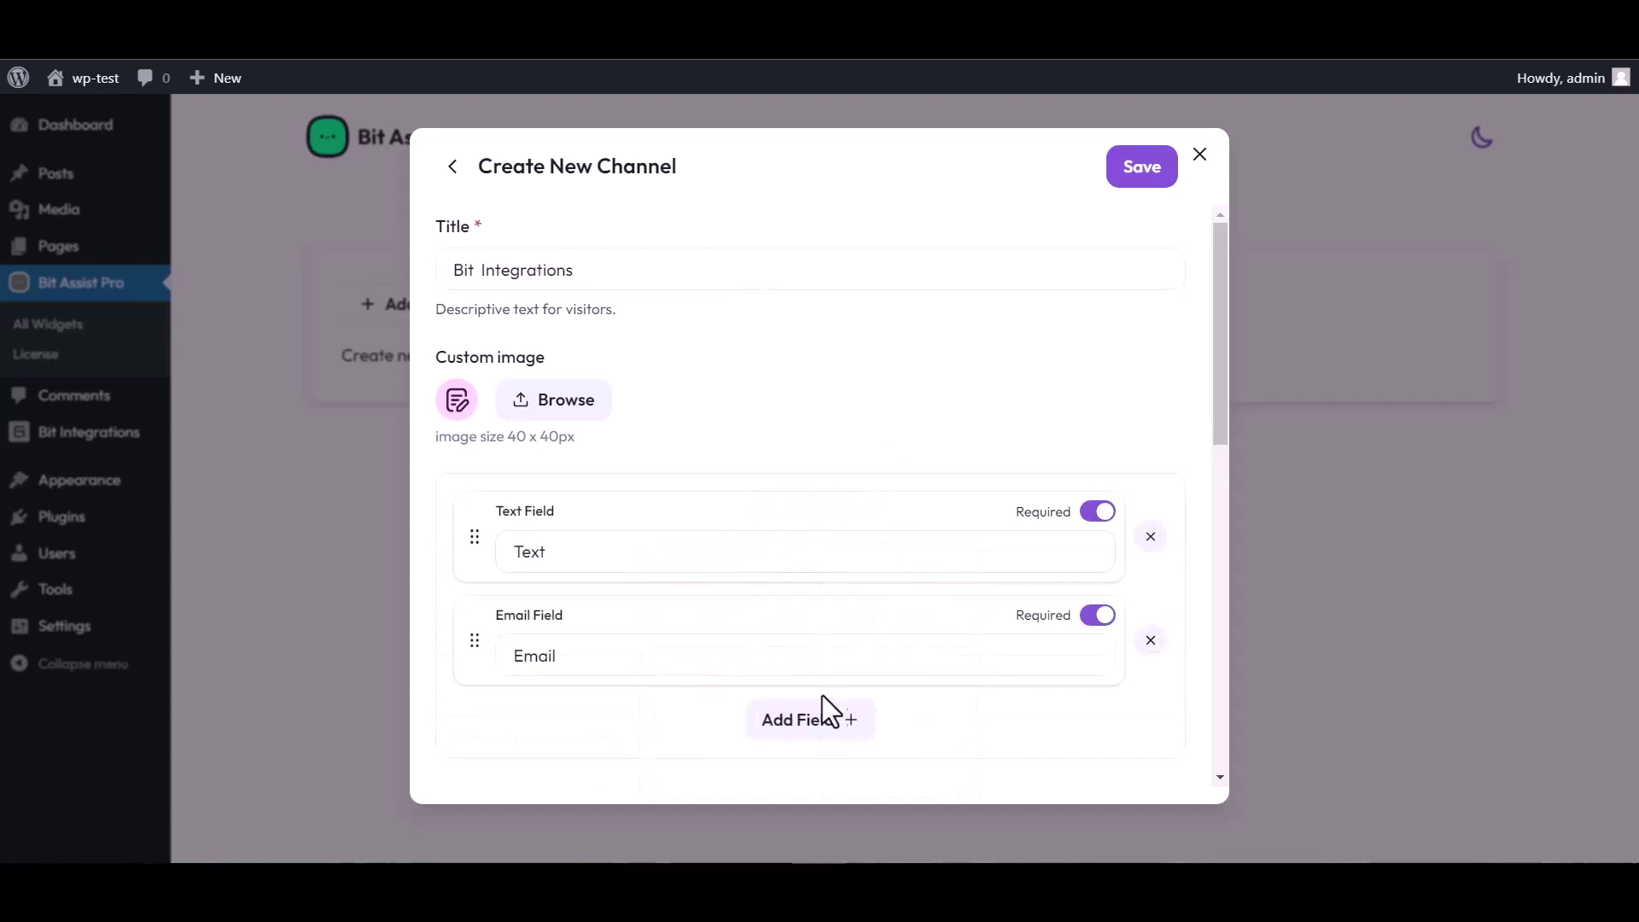
pyautogui.click(825, 715)
pyautogui.click(915, 574)
pyautogui.scroll(-4, 743, 446)
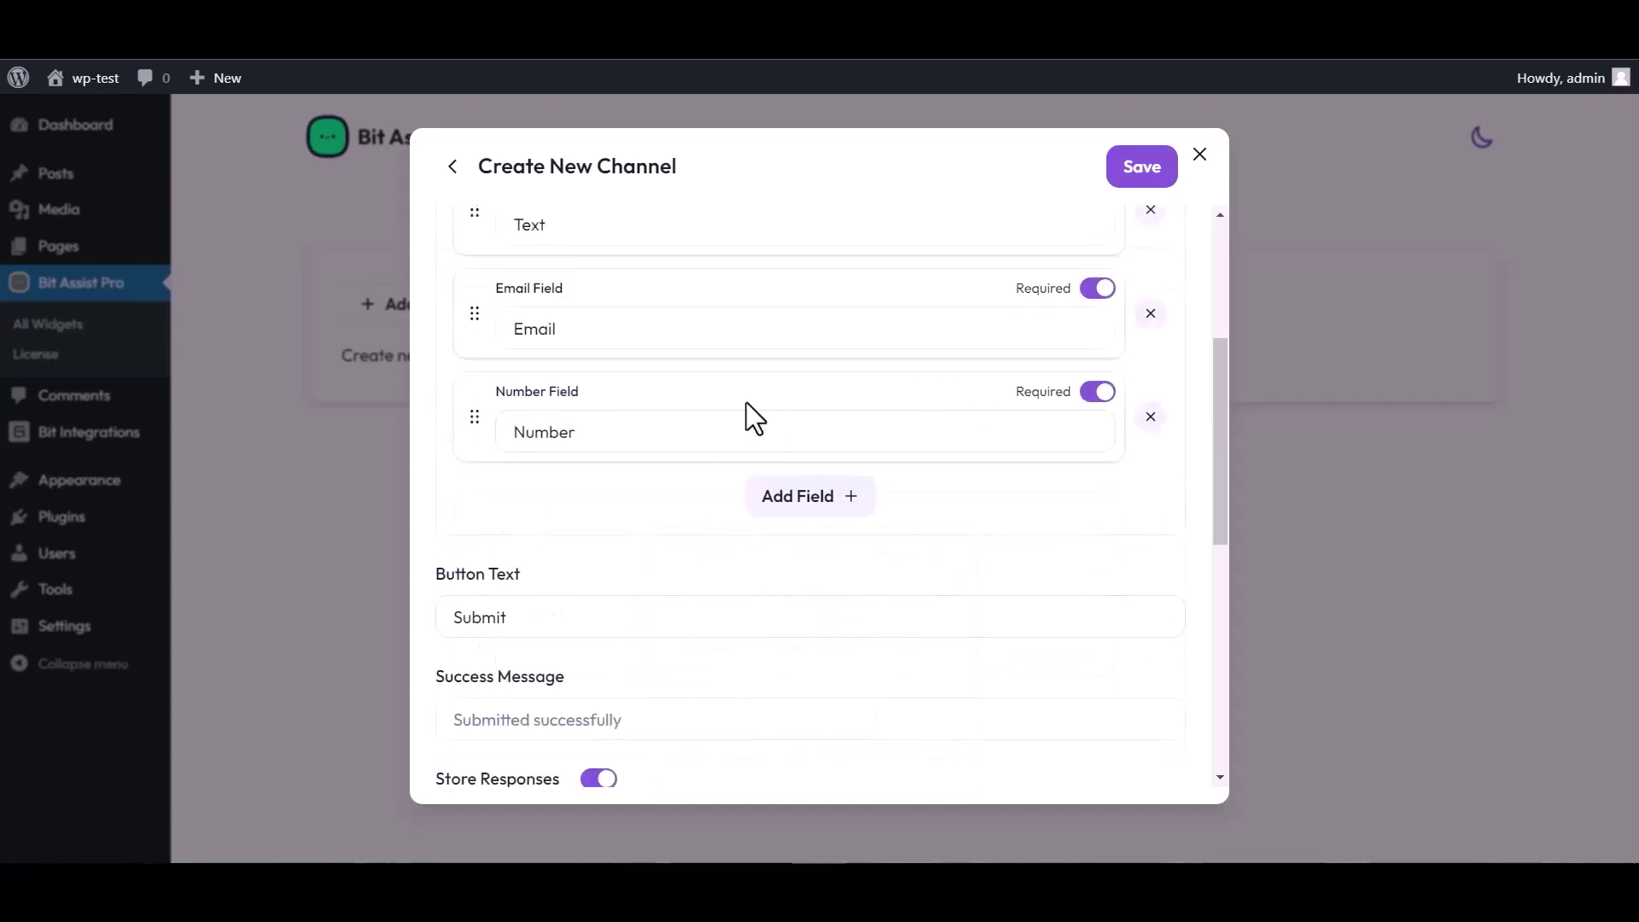
pyautogui.scroll(4, 743, 409)
pyautogui.click(567, 545)
pyautogui.doubleClick(559, 547)
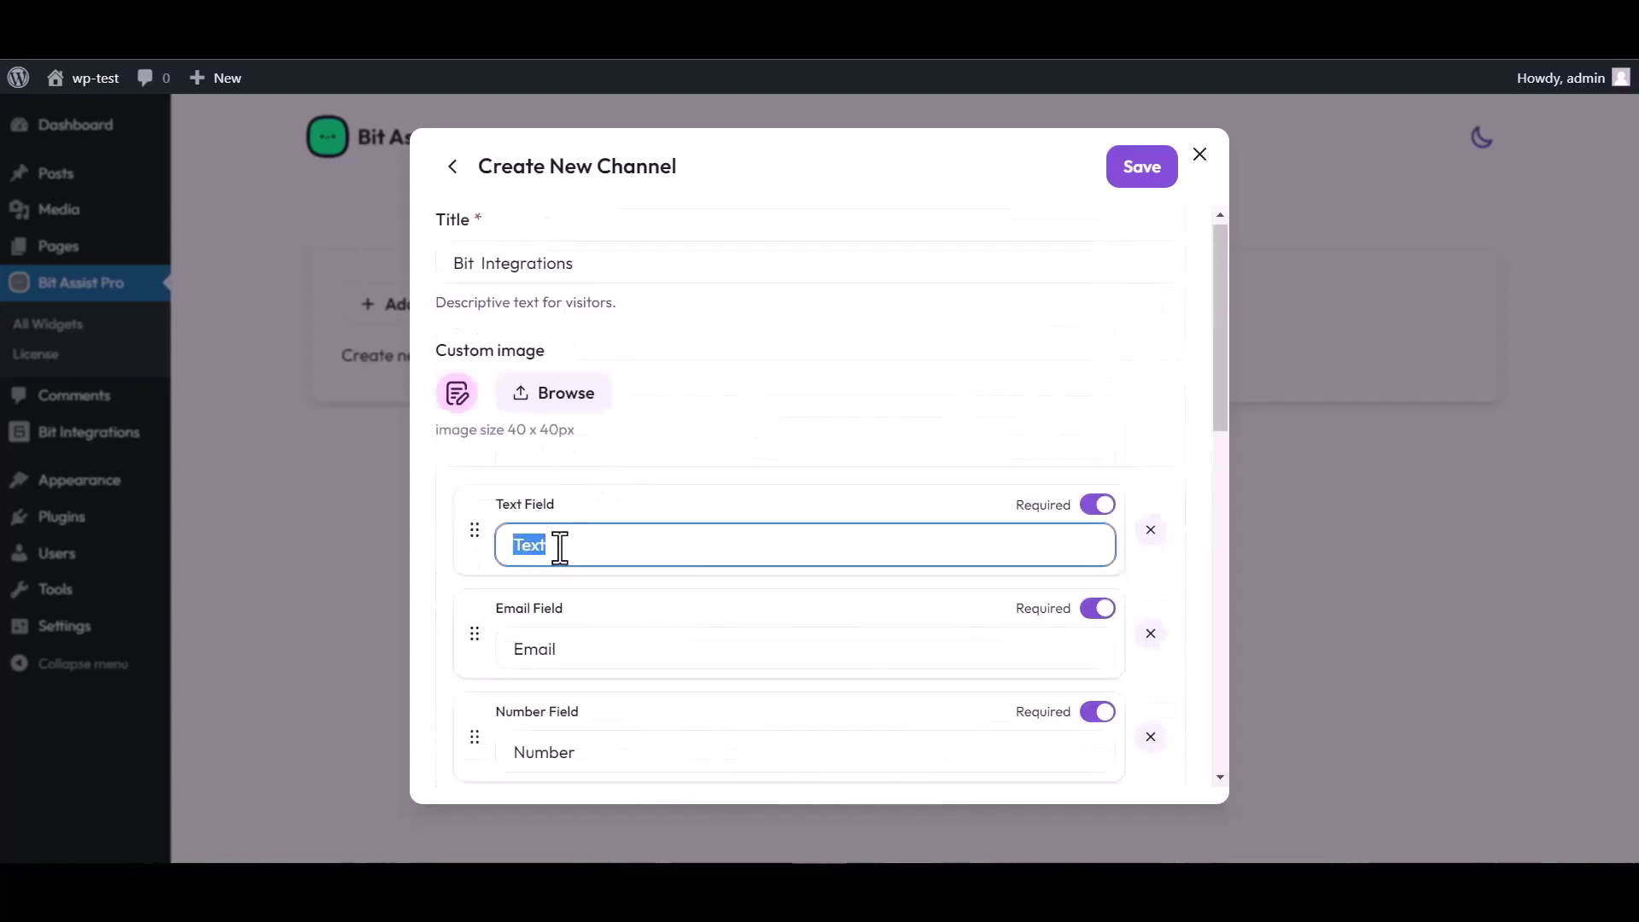
pyautogui.write('Name')
# Step: Paste the copied Bit Integrations webhook URL into Webhook URL and save the channel
pyautogui.scroll(-3, 888, 464)
pyautogui.scroll(-3, 615, 700)
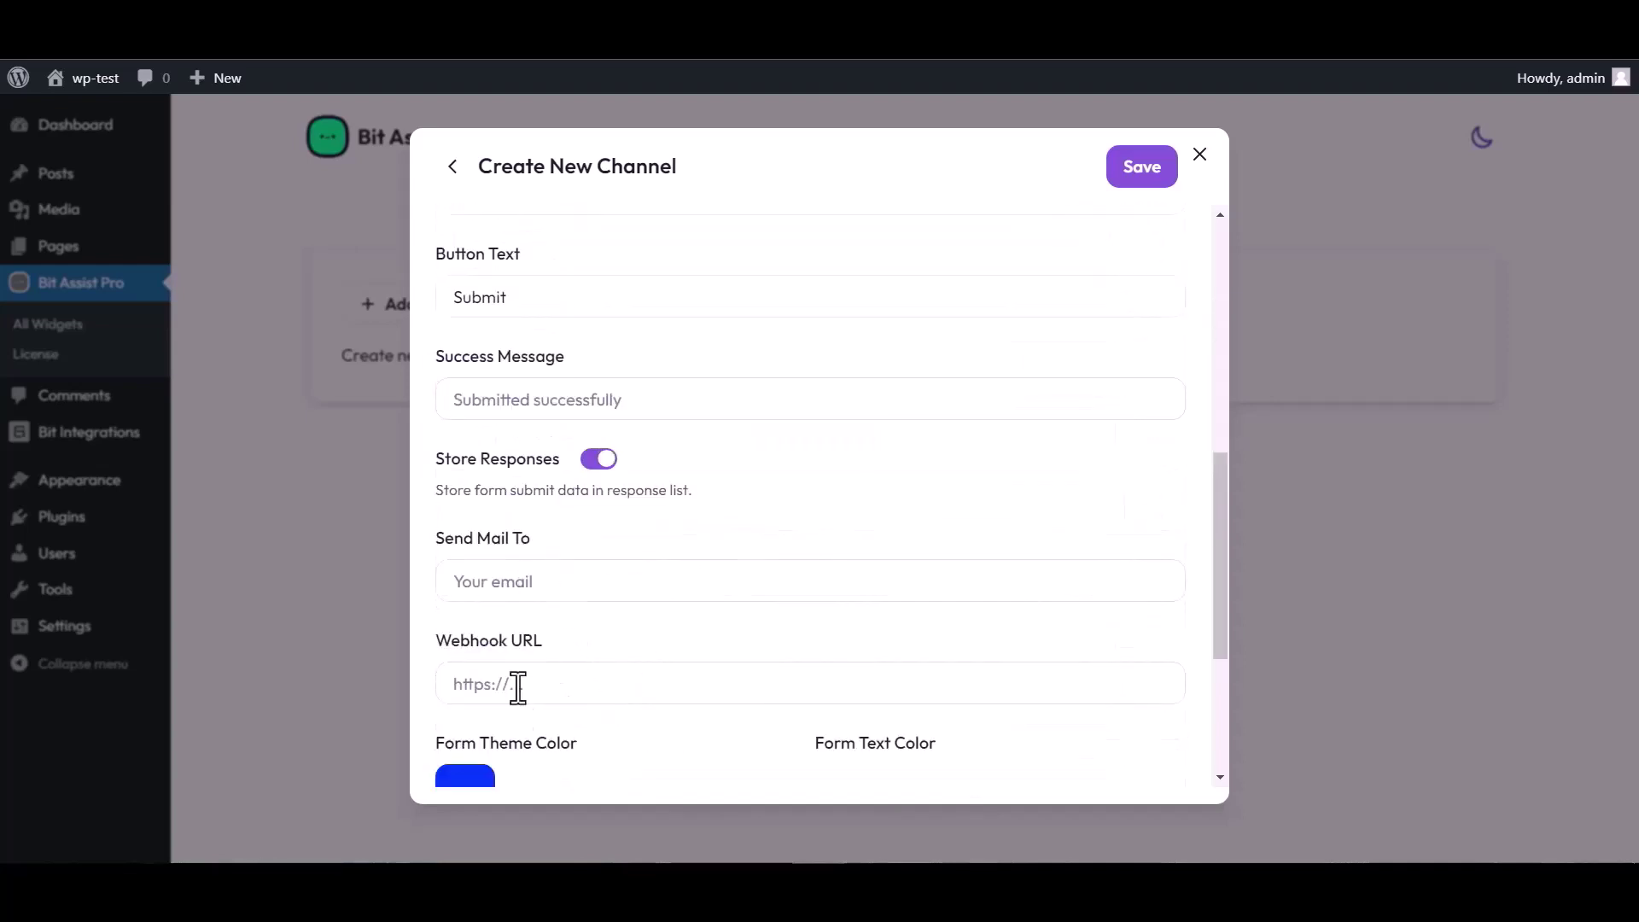
pyautogui.click(523, 685)
pyautogui.hotkey('ctrl', 'v')
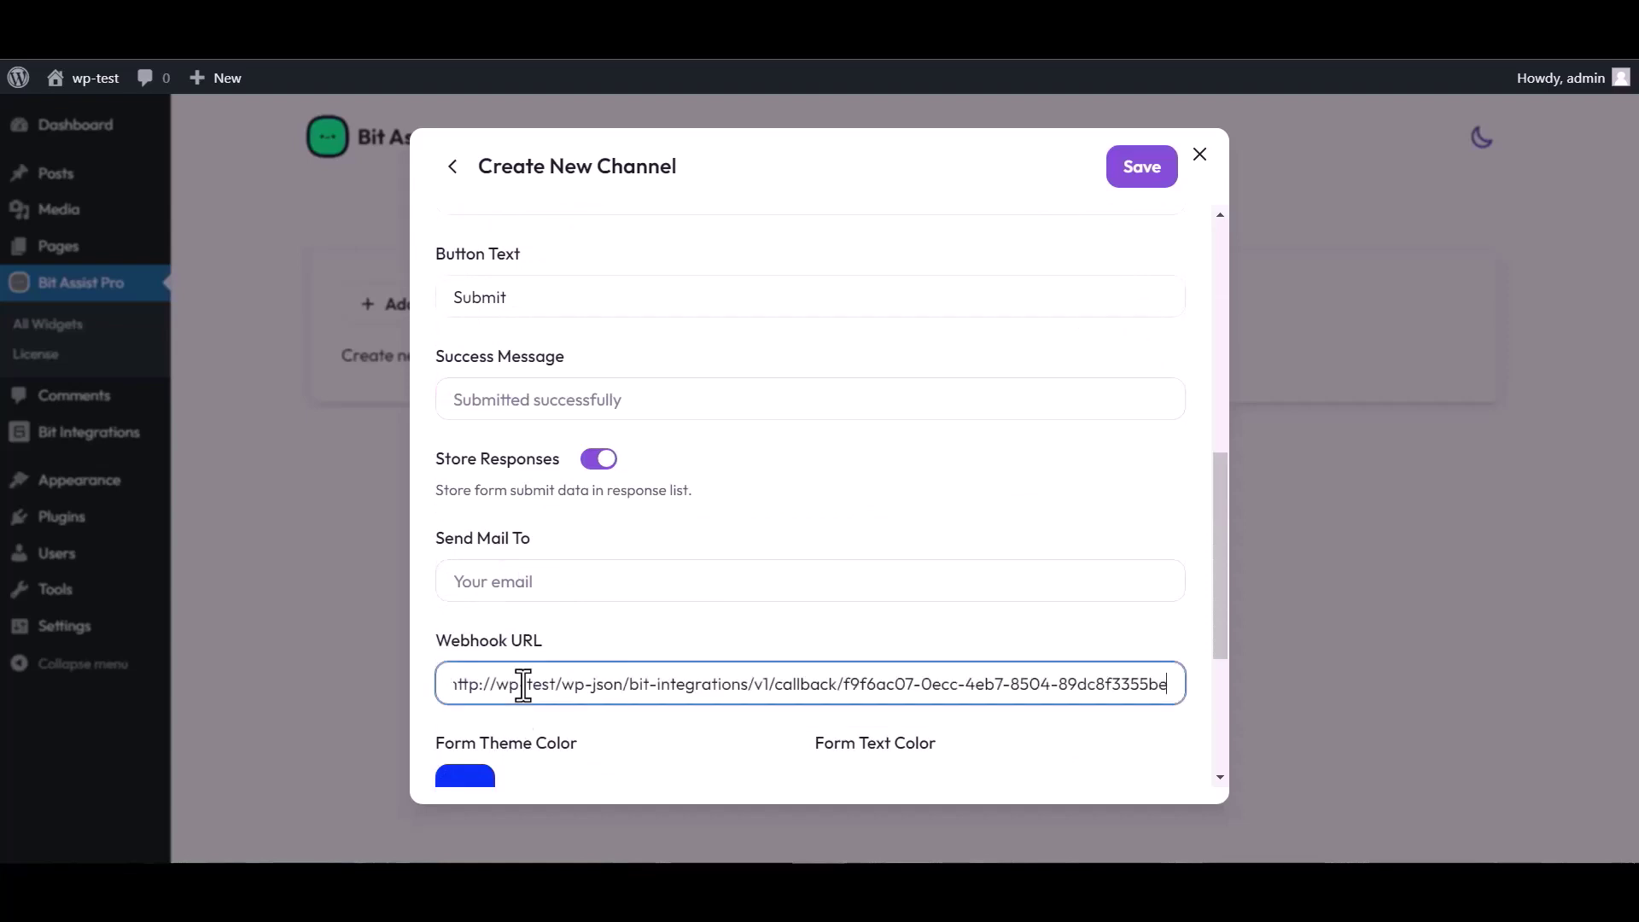
pyautogui.click(1137, 180)
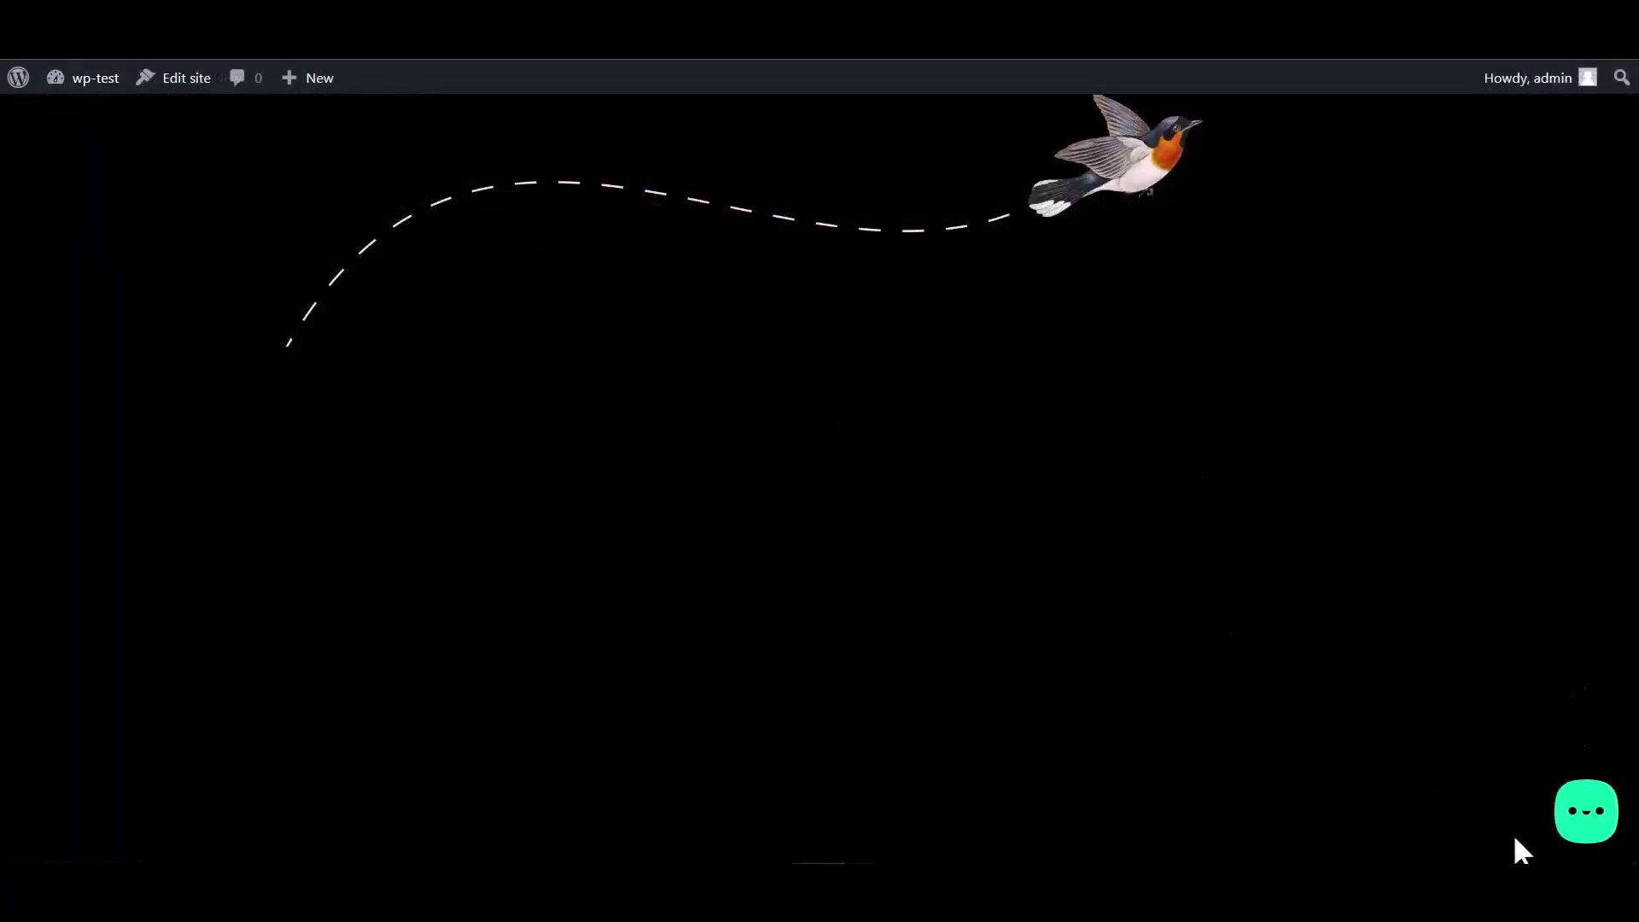
# Step: Open the widget's Bit Integrations form and enter a test name and Gmail address
pyautogui.click(1585, 823)
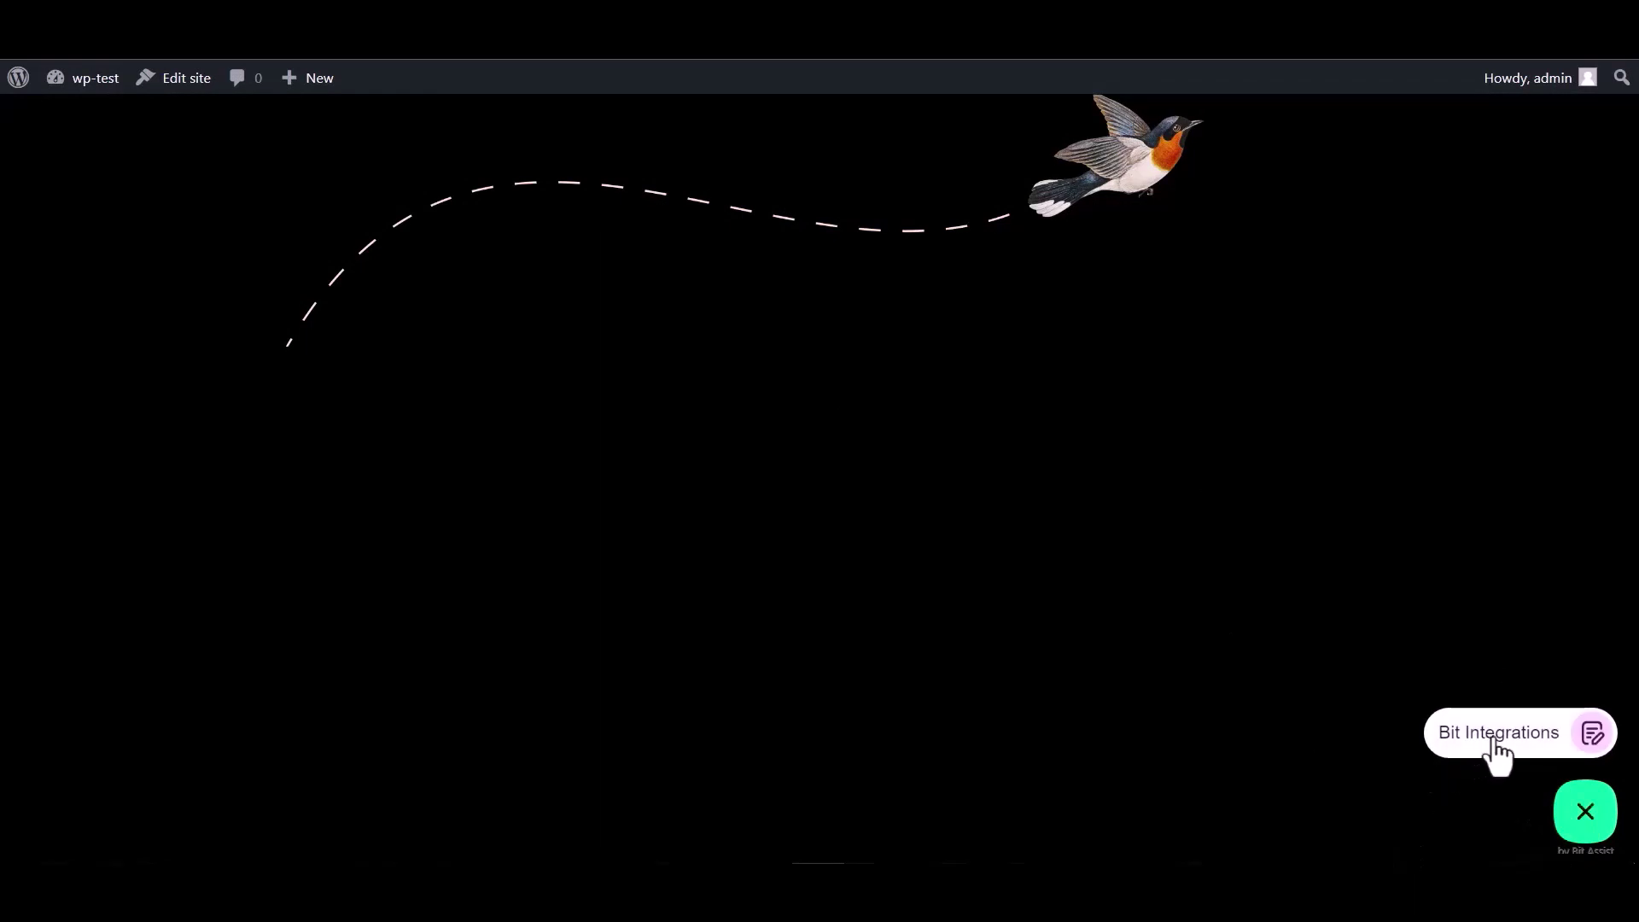
pyautogui.click(1494, 755)
pyautogui.click(1376, 546)
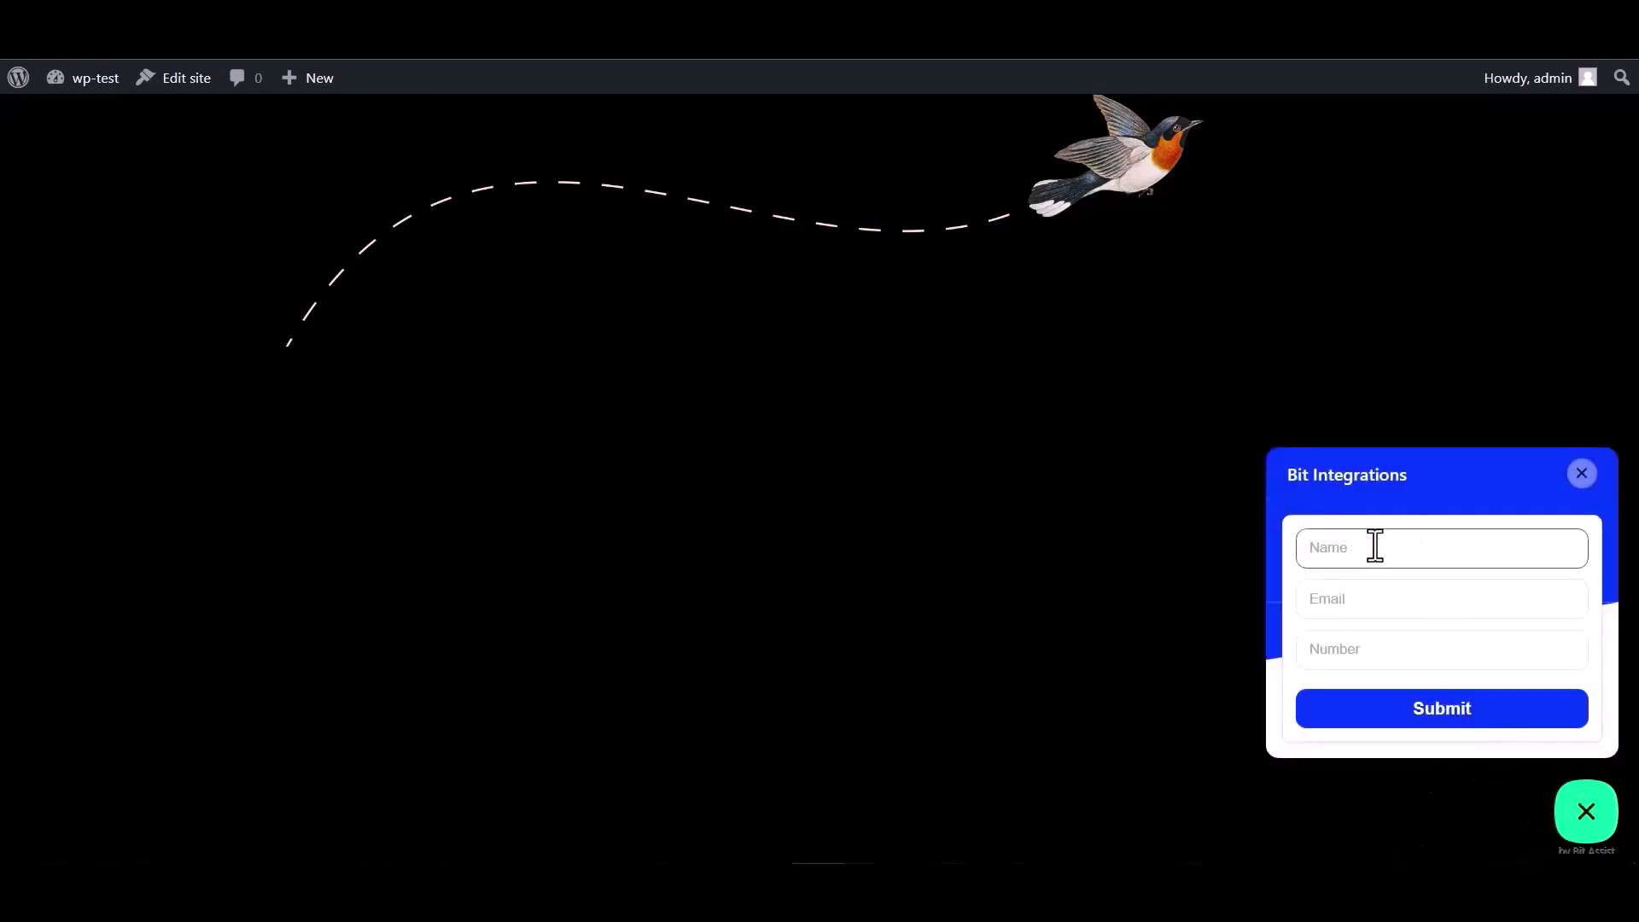
pyautogui.click(1364, 658)
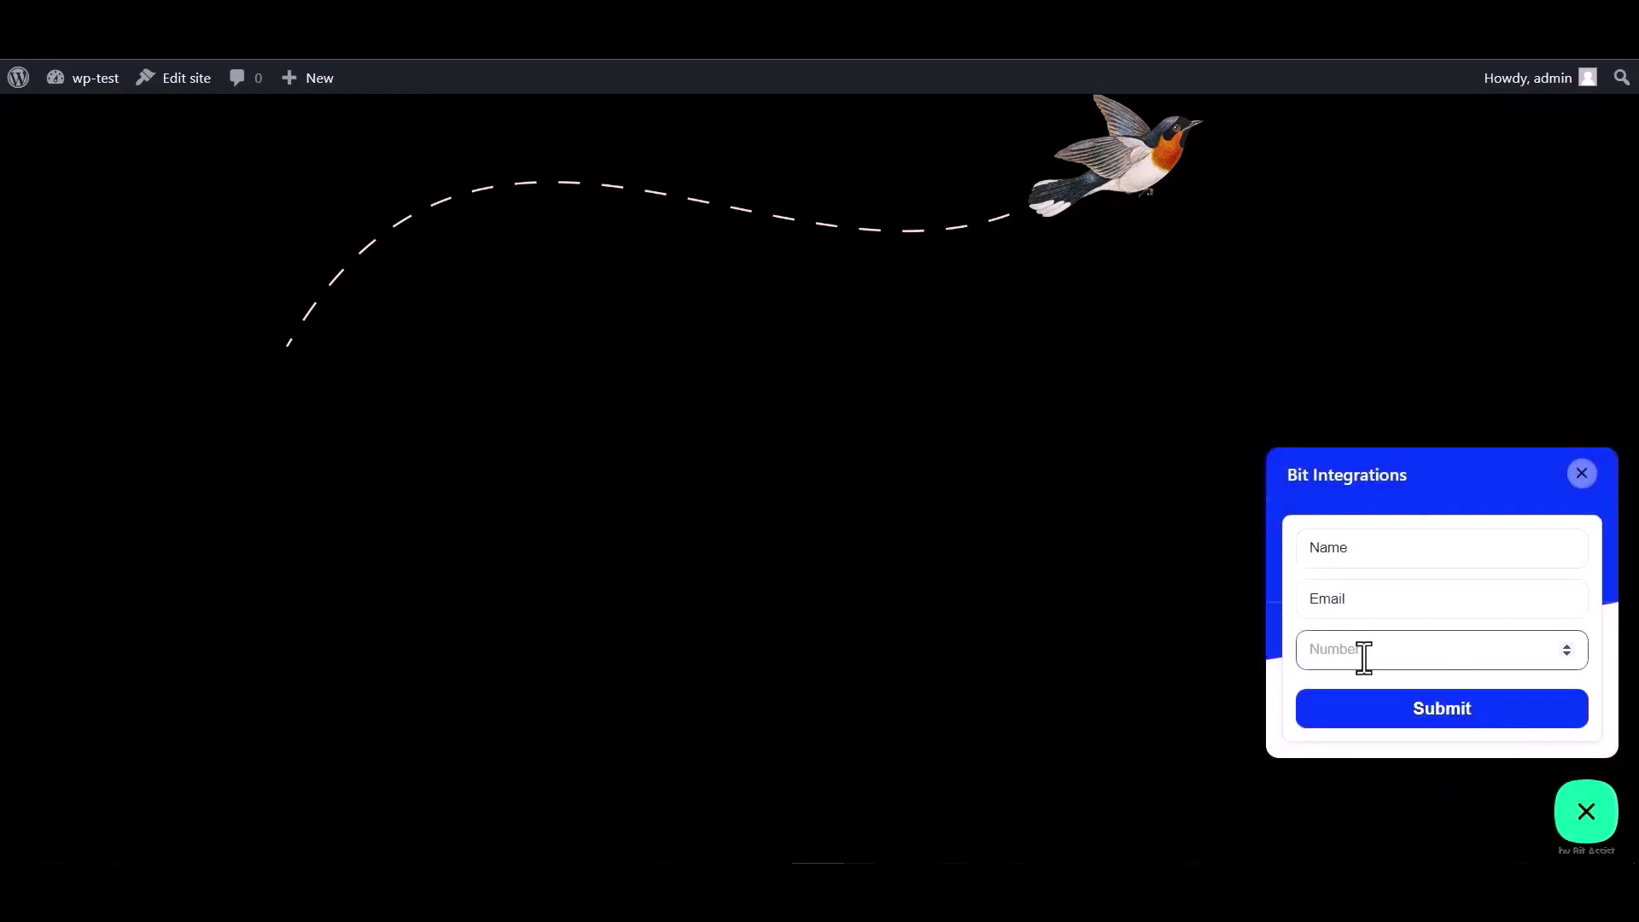
pyautogui.doubleClick(1364, 549)
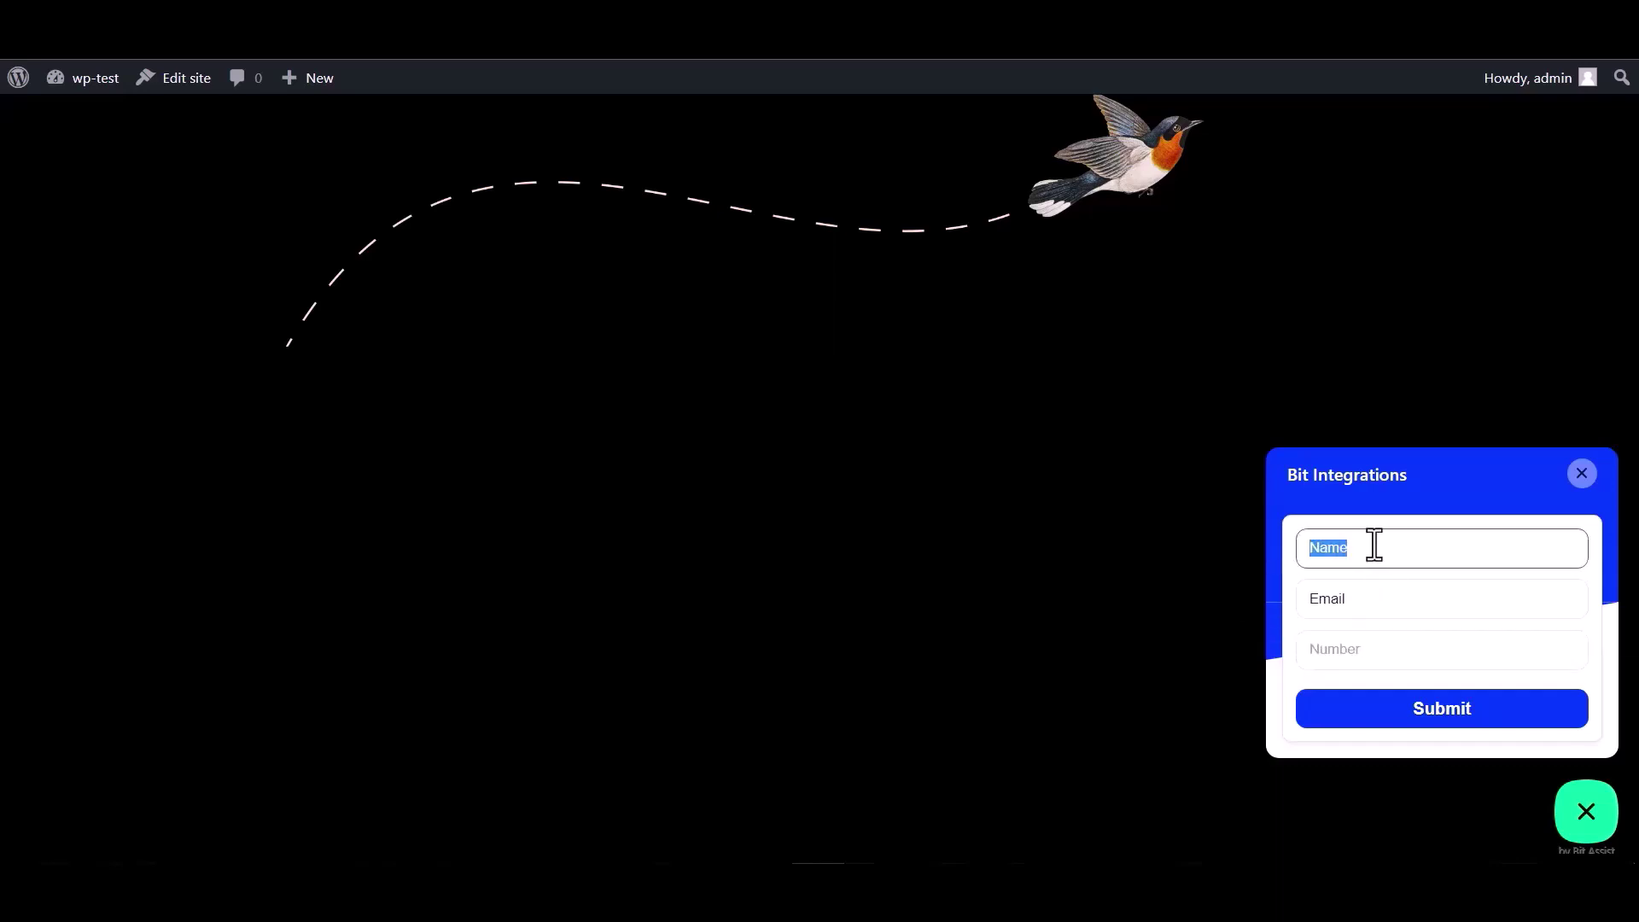
pyautogui.click(1366, 601)
pyautogui.doubleClick(1366, 601)
pyautogui.click(1367, 601)
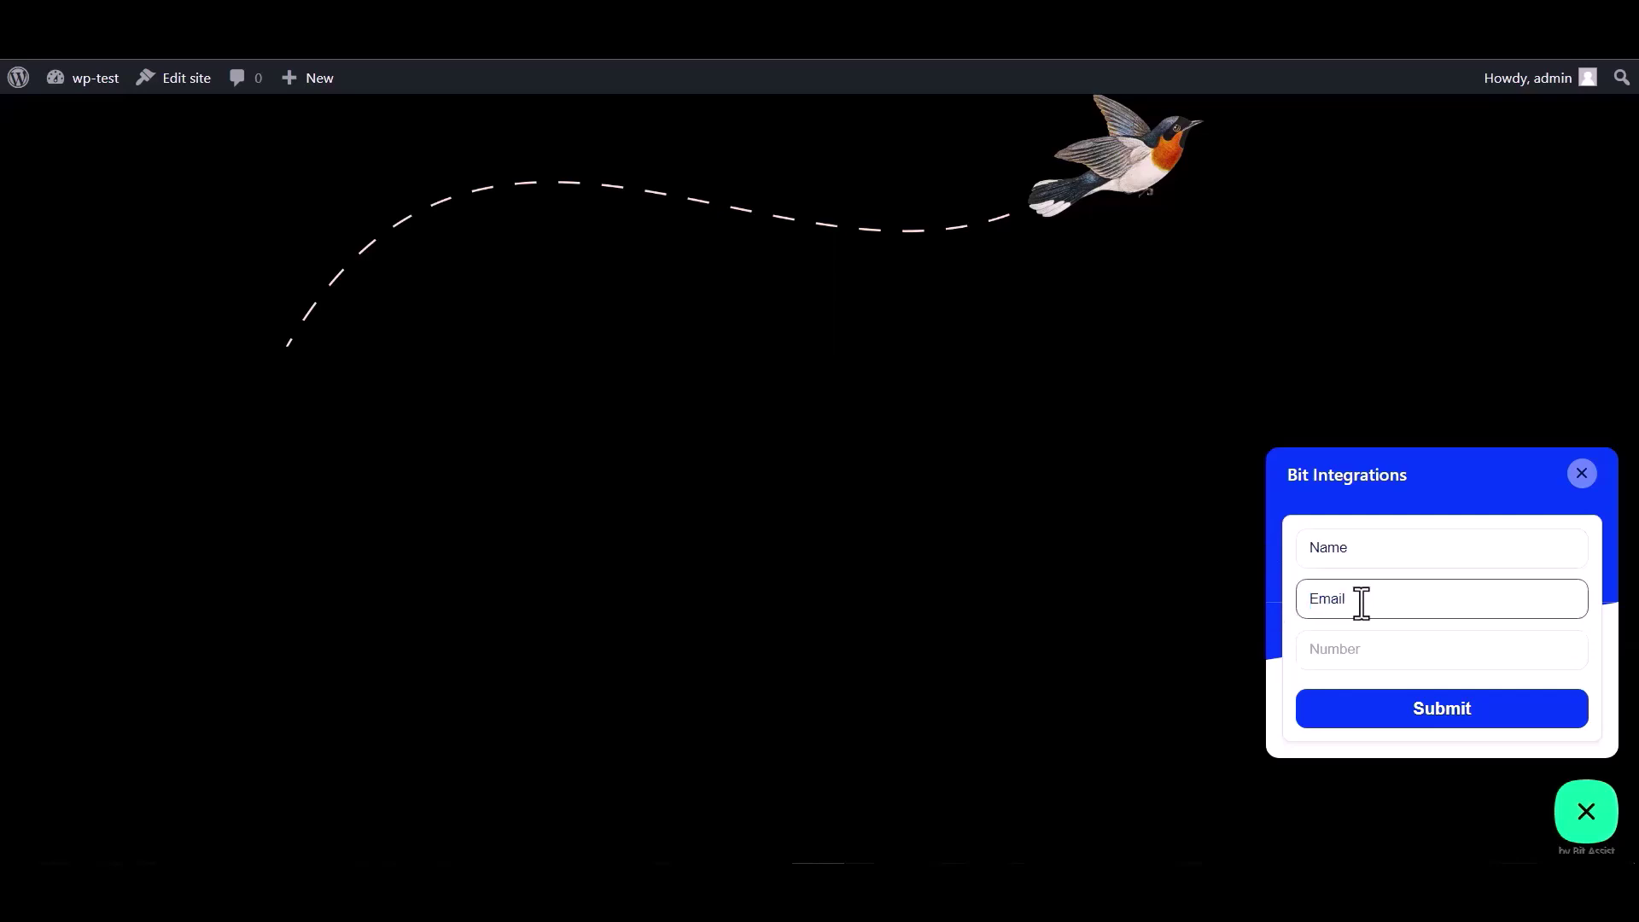
pyautogui.doubleClick(1368, 598)
pyautogui.click(1370, 598)
pyautogui.write('@gmail.com')
# Step: Enter a test number and submit the form
pyautogui.click(1334, 649)
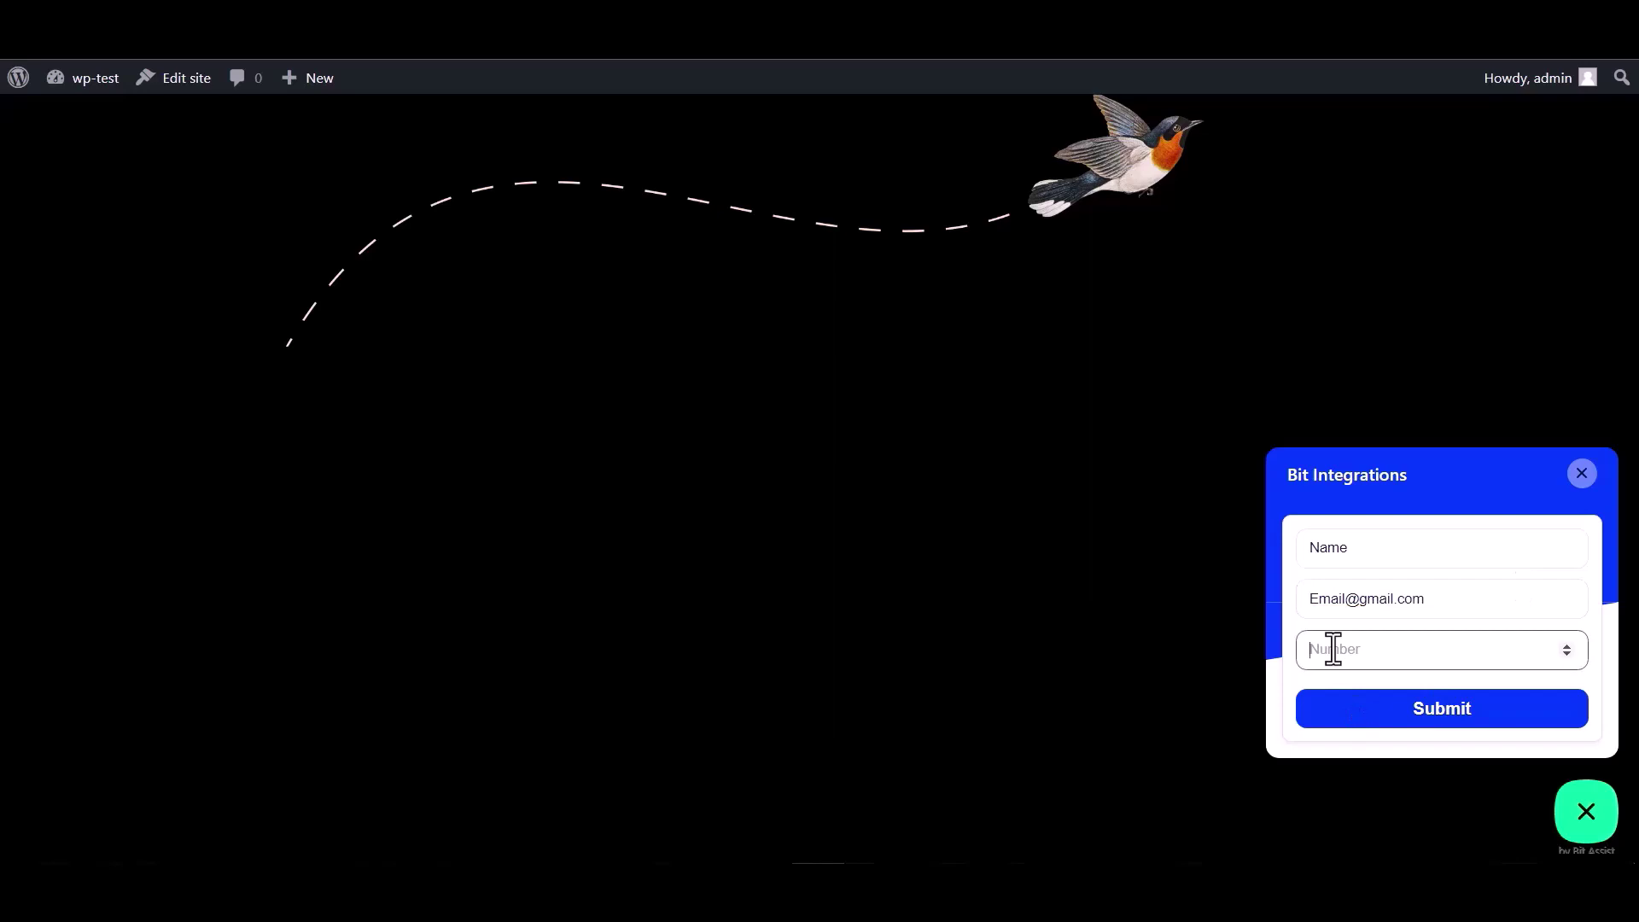
pyautogui.write('000000')
pyautogui.click(1431, 721)
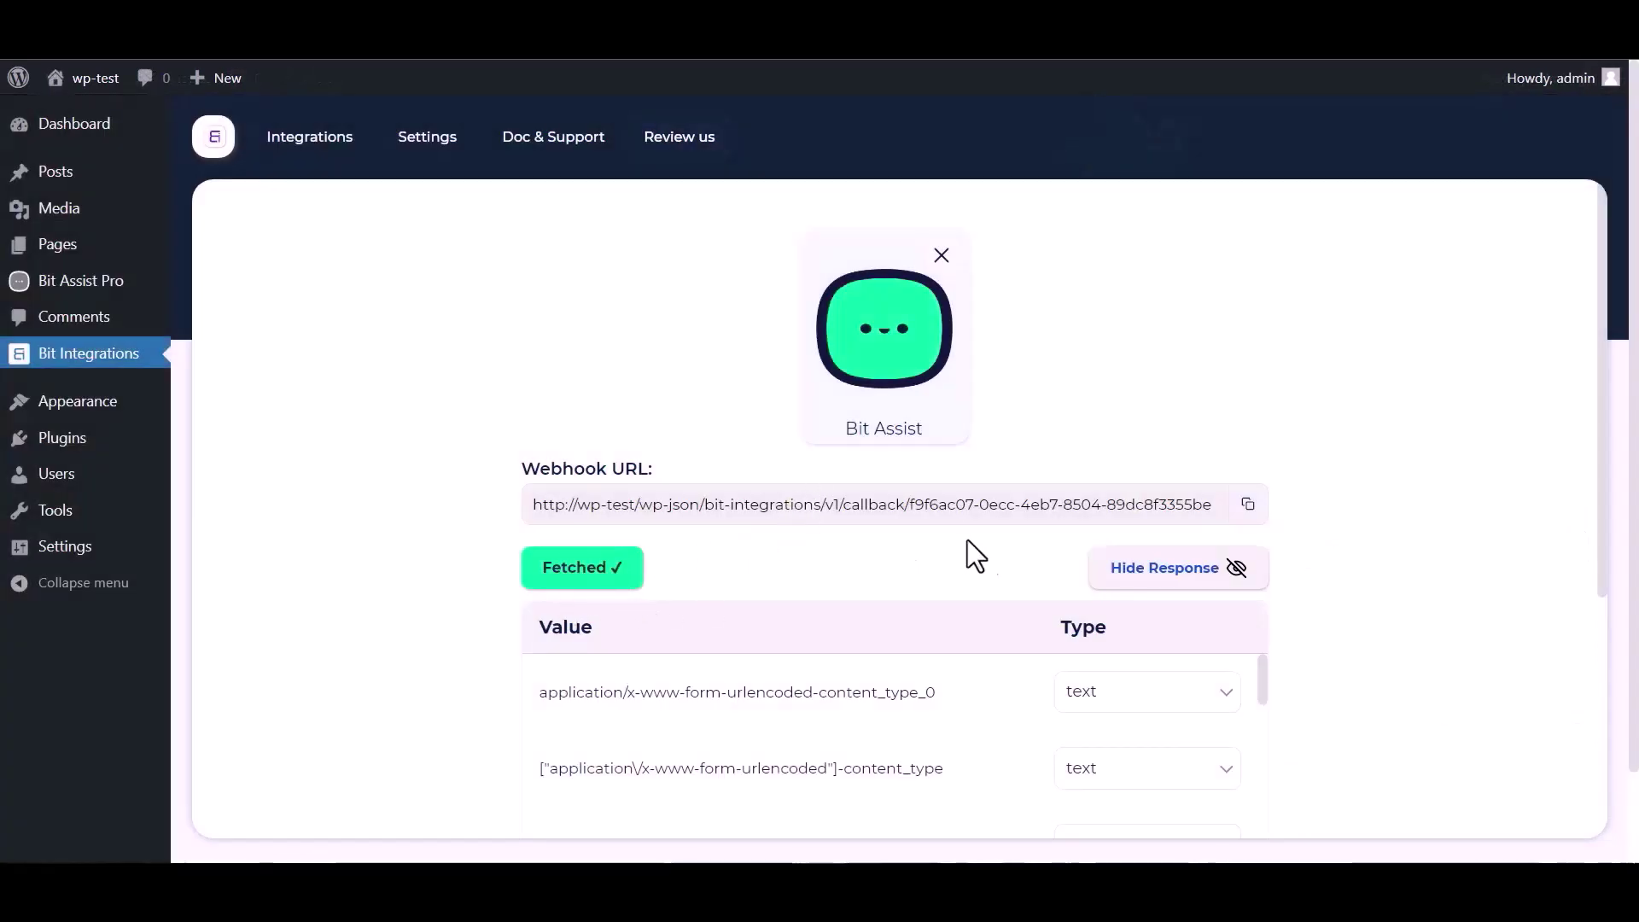
# Step: Scroll through the fetched response table to check the name, email and number rows
pyautogui.scroll(-1, 1117, 524)
pyautogui.scroll(-4, 732, 659)
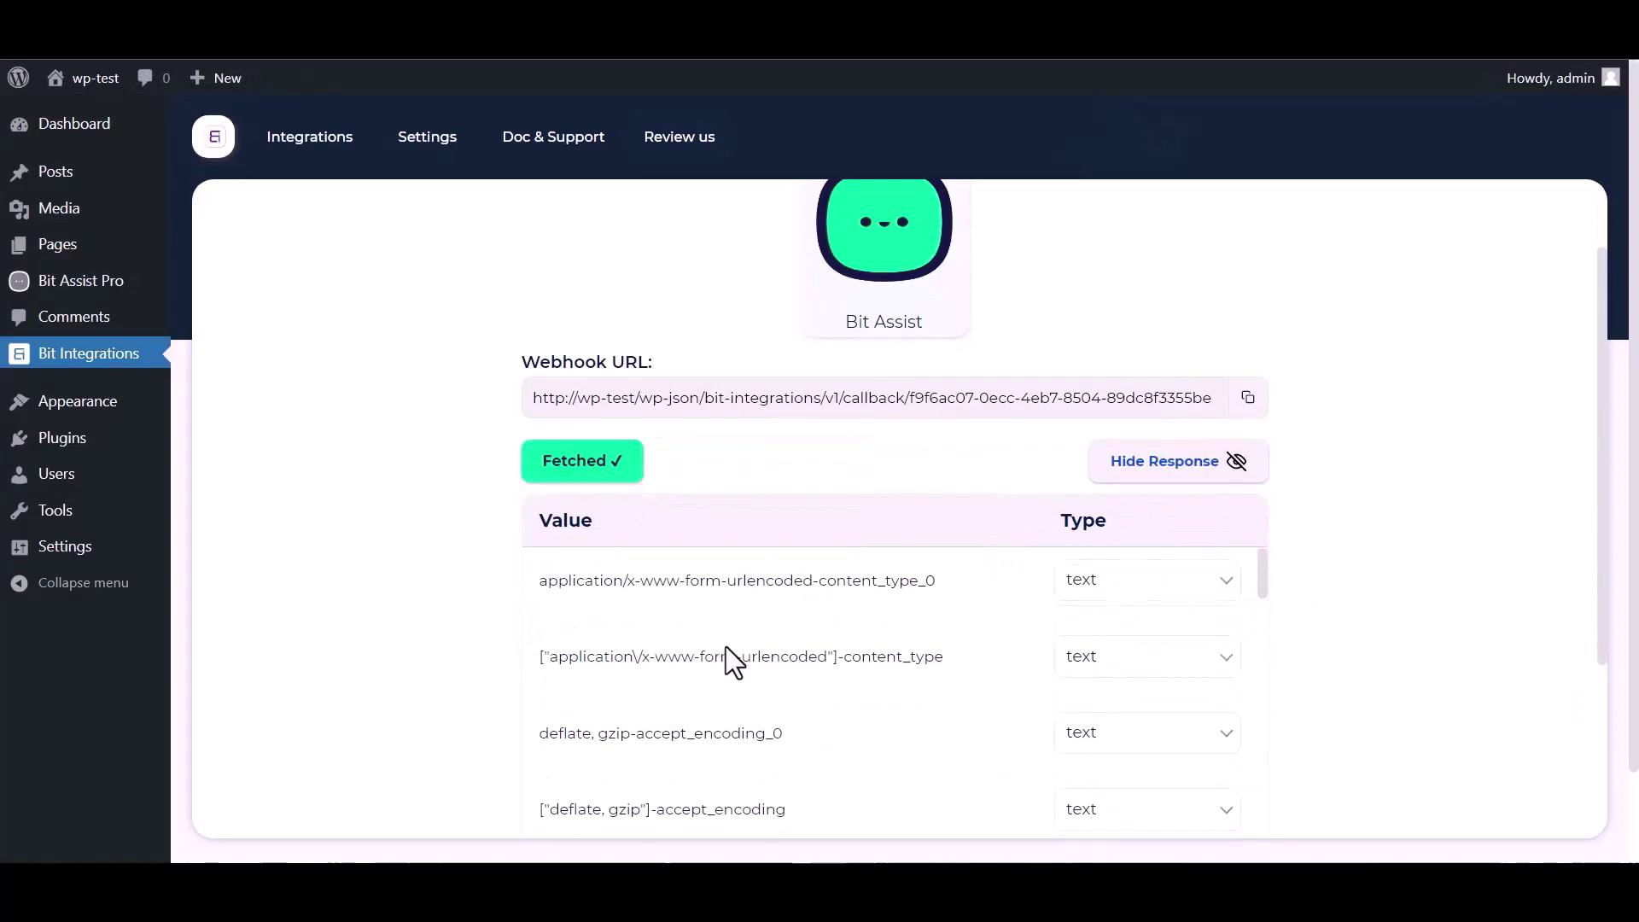
pyautogui.scroll(-4, 804, 646)
pyautogui.scroll(-5, 495, 674)
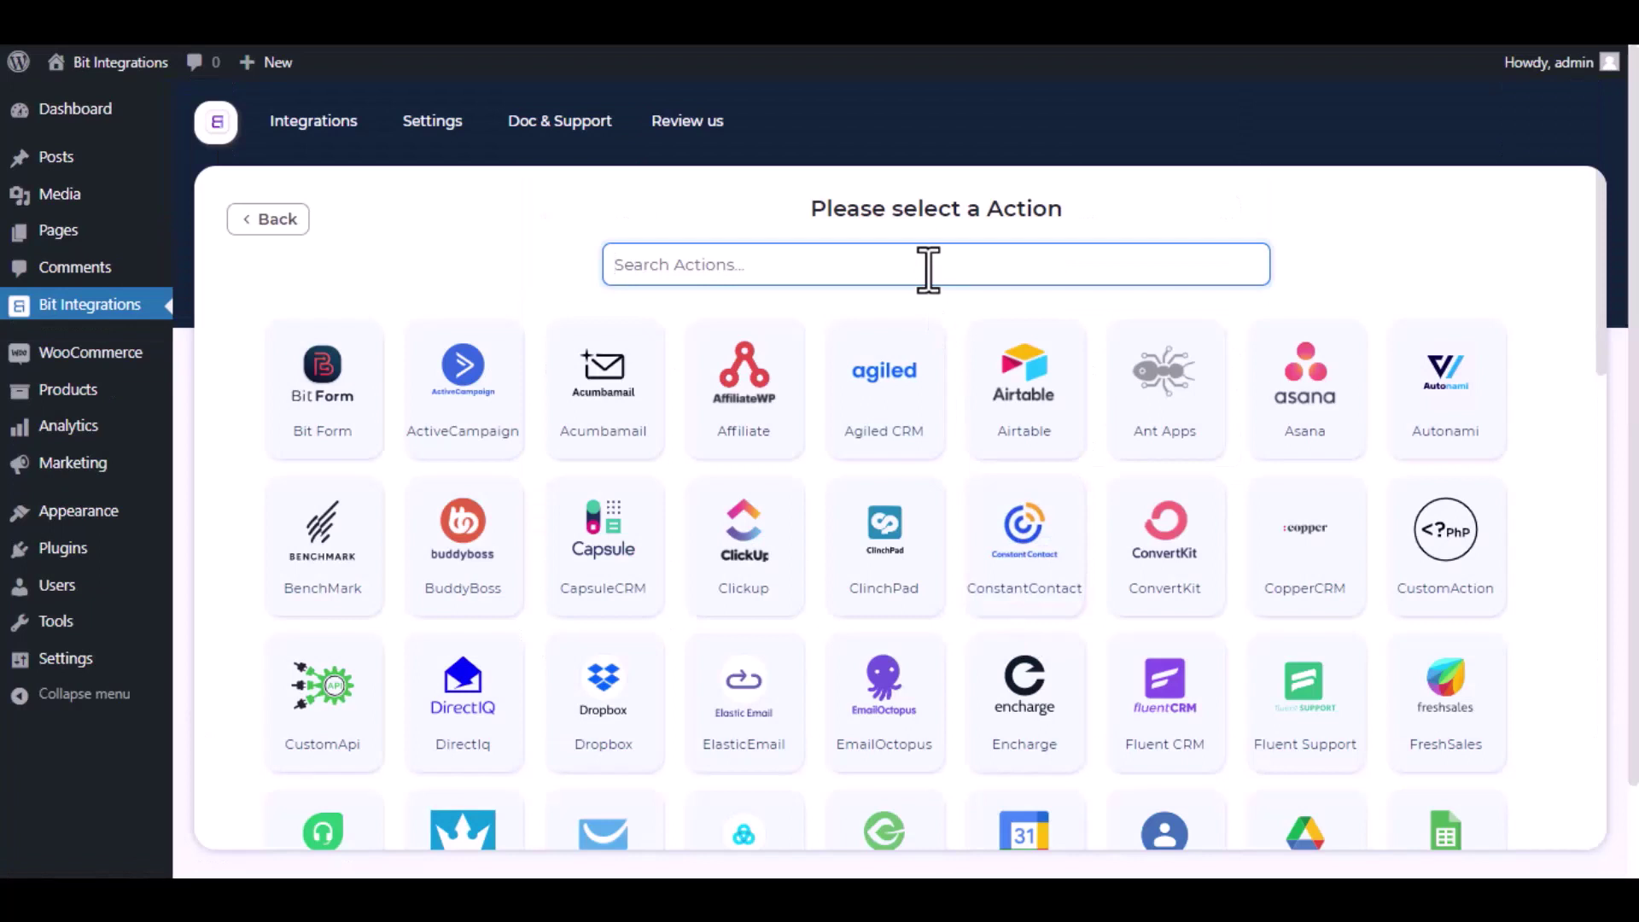
# Step: Select GetResponse as the action and follow the API Token help link to GetResponse
pyautogui.write('getrespo')
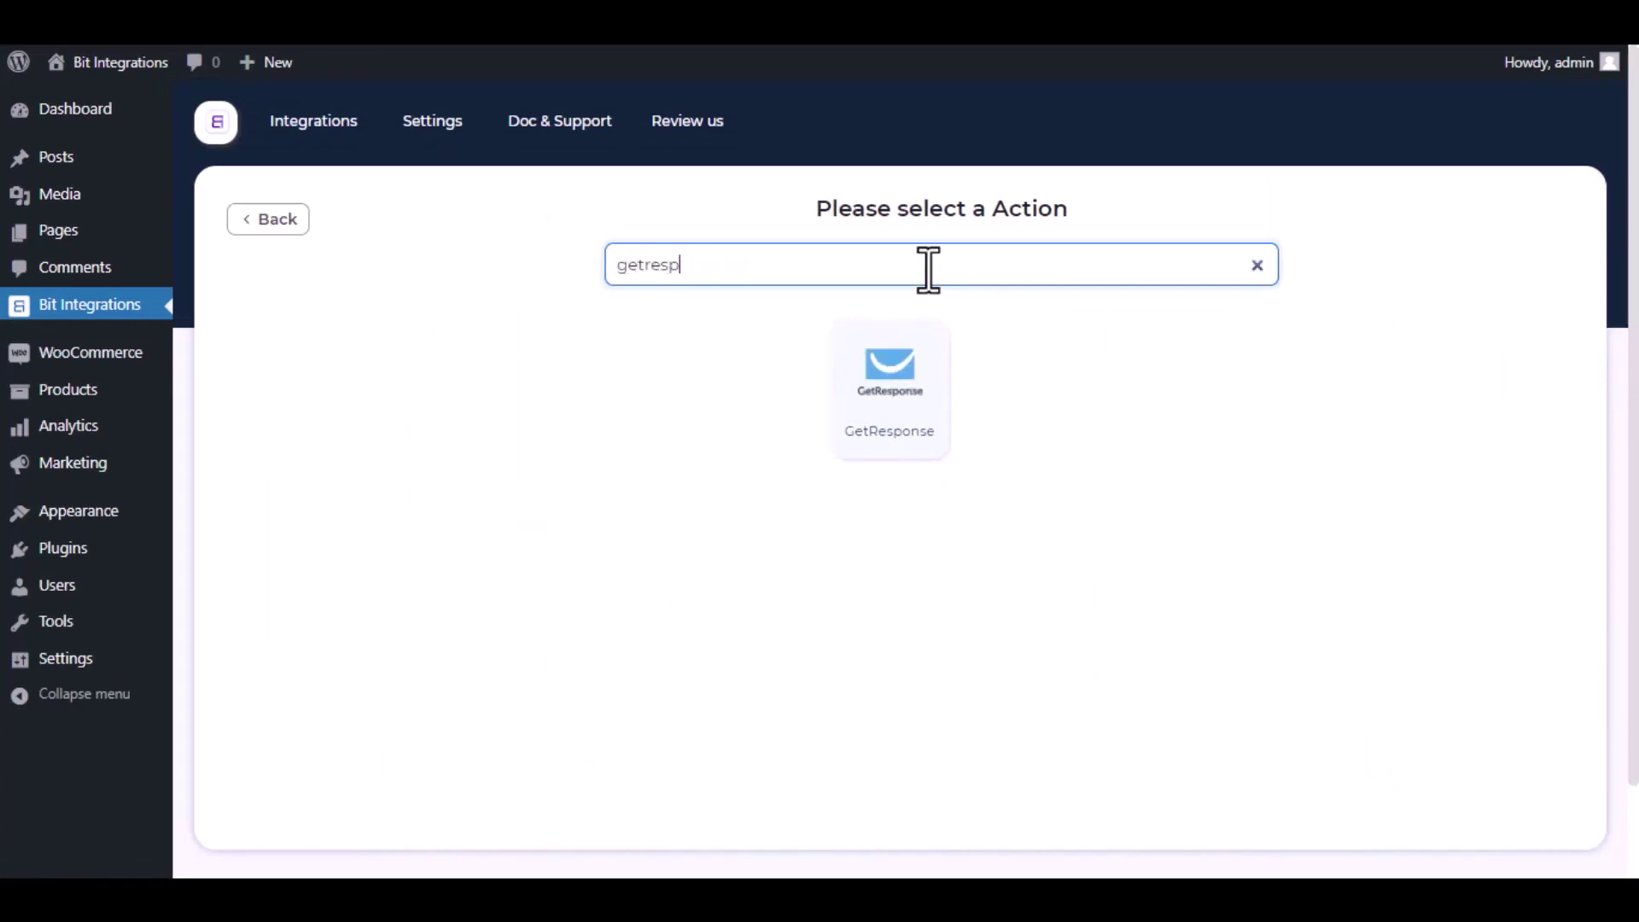
pyautogui.click(910, 386)
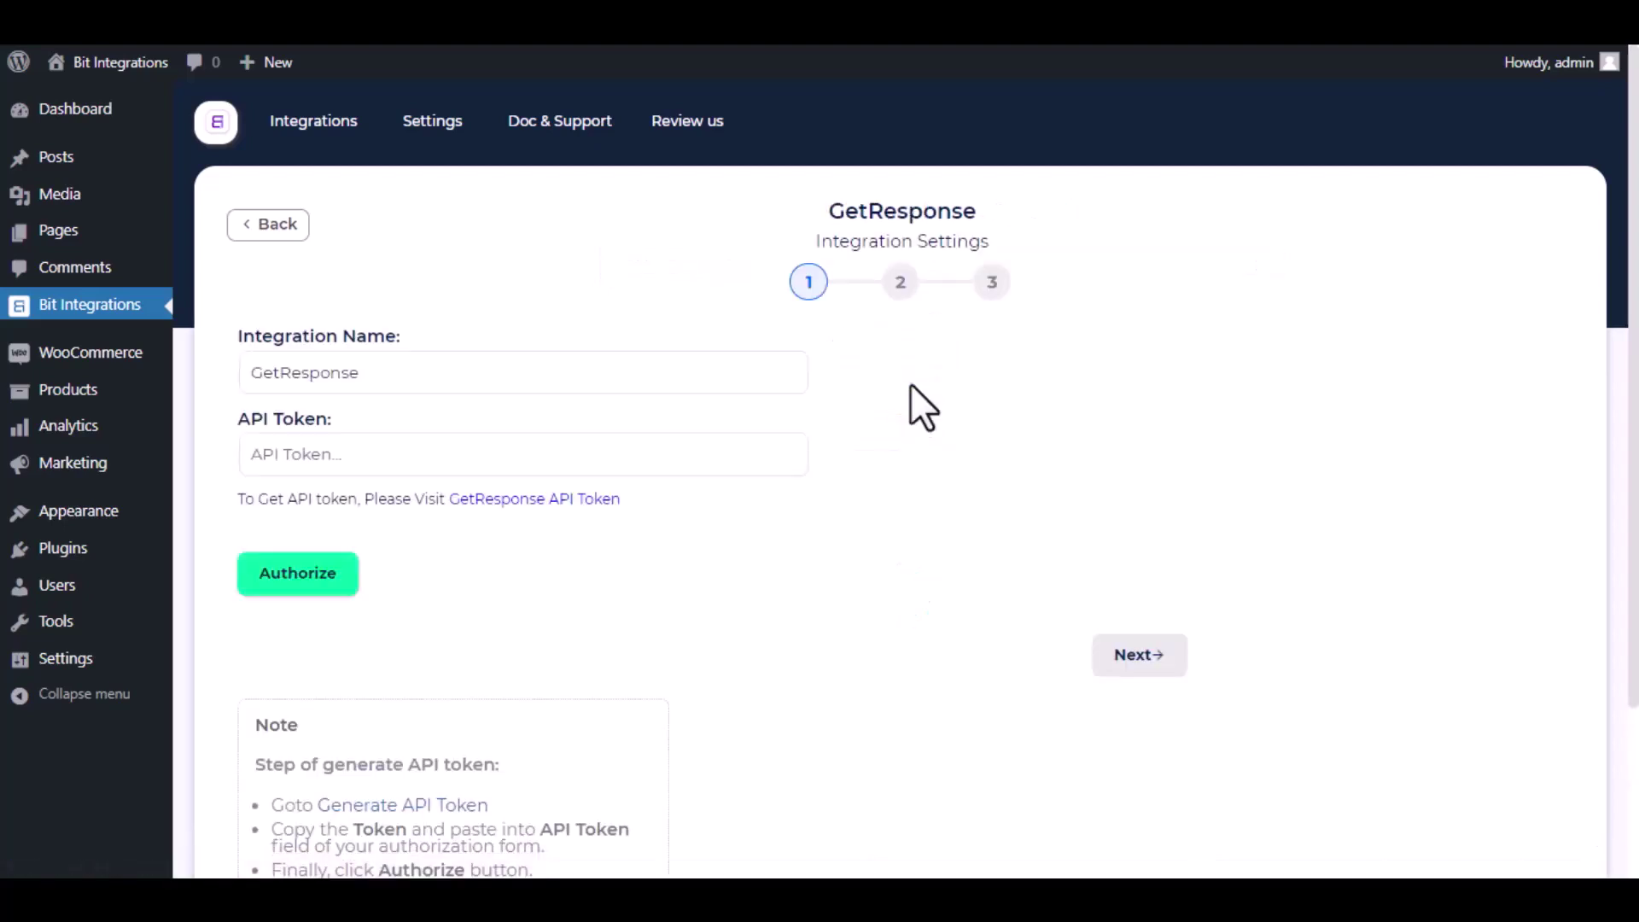
pyautogui.moveTo(632, 376); pyautogui.dragTo(202, 373)
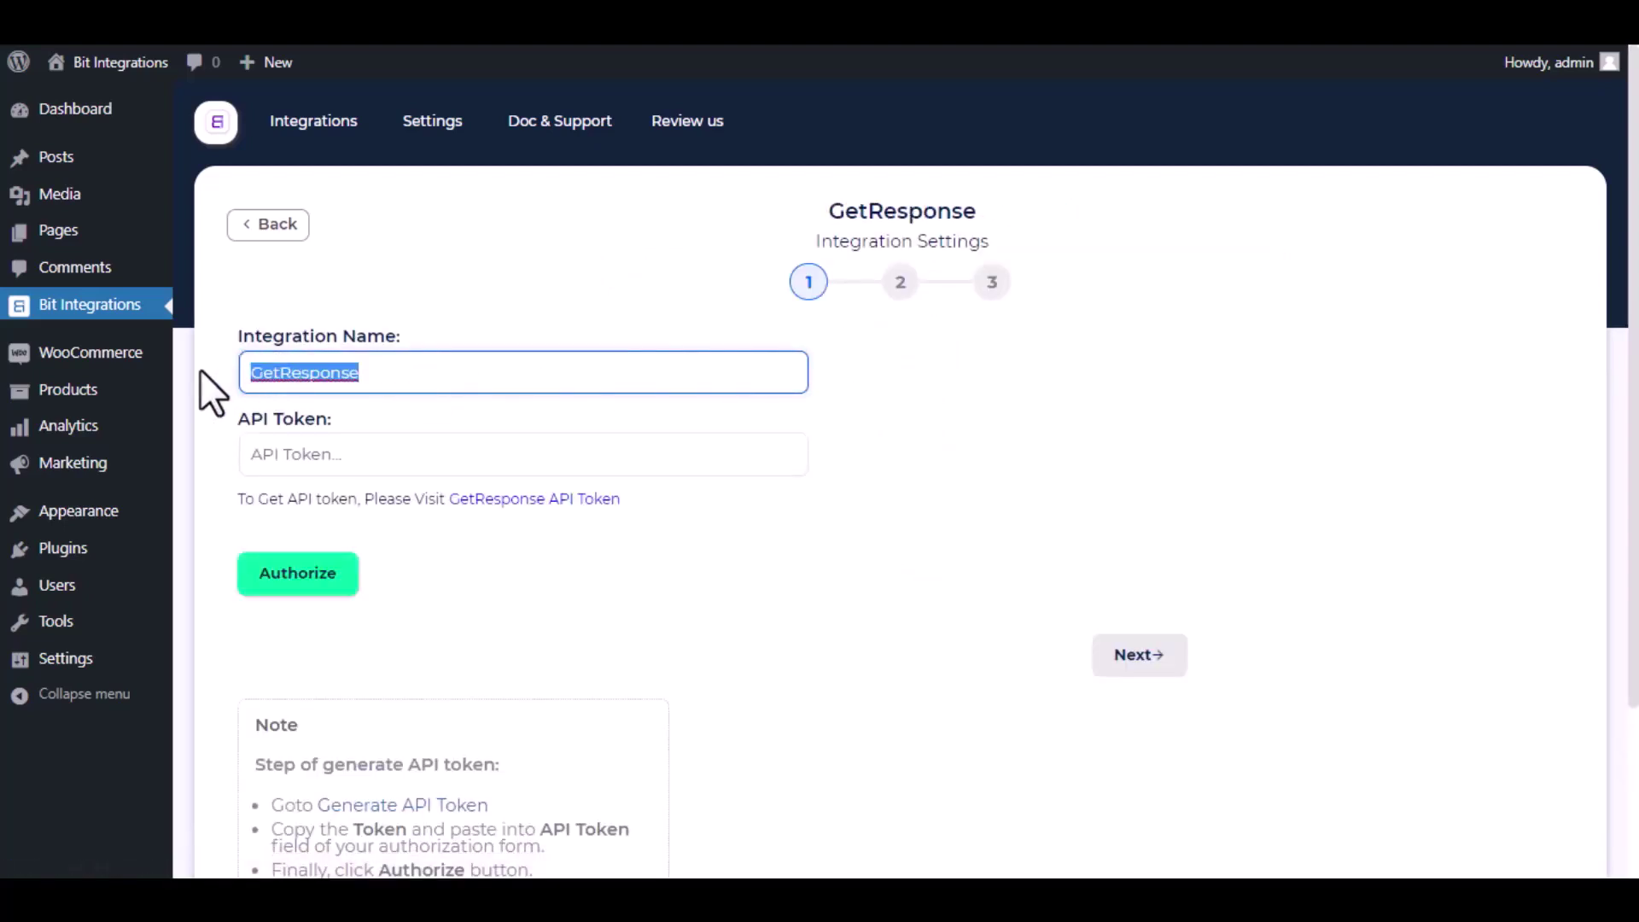
pyautogui.click(202, 373)
pyautogui.click(388, 370)
pyautogui.click(218, 497)
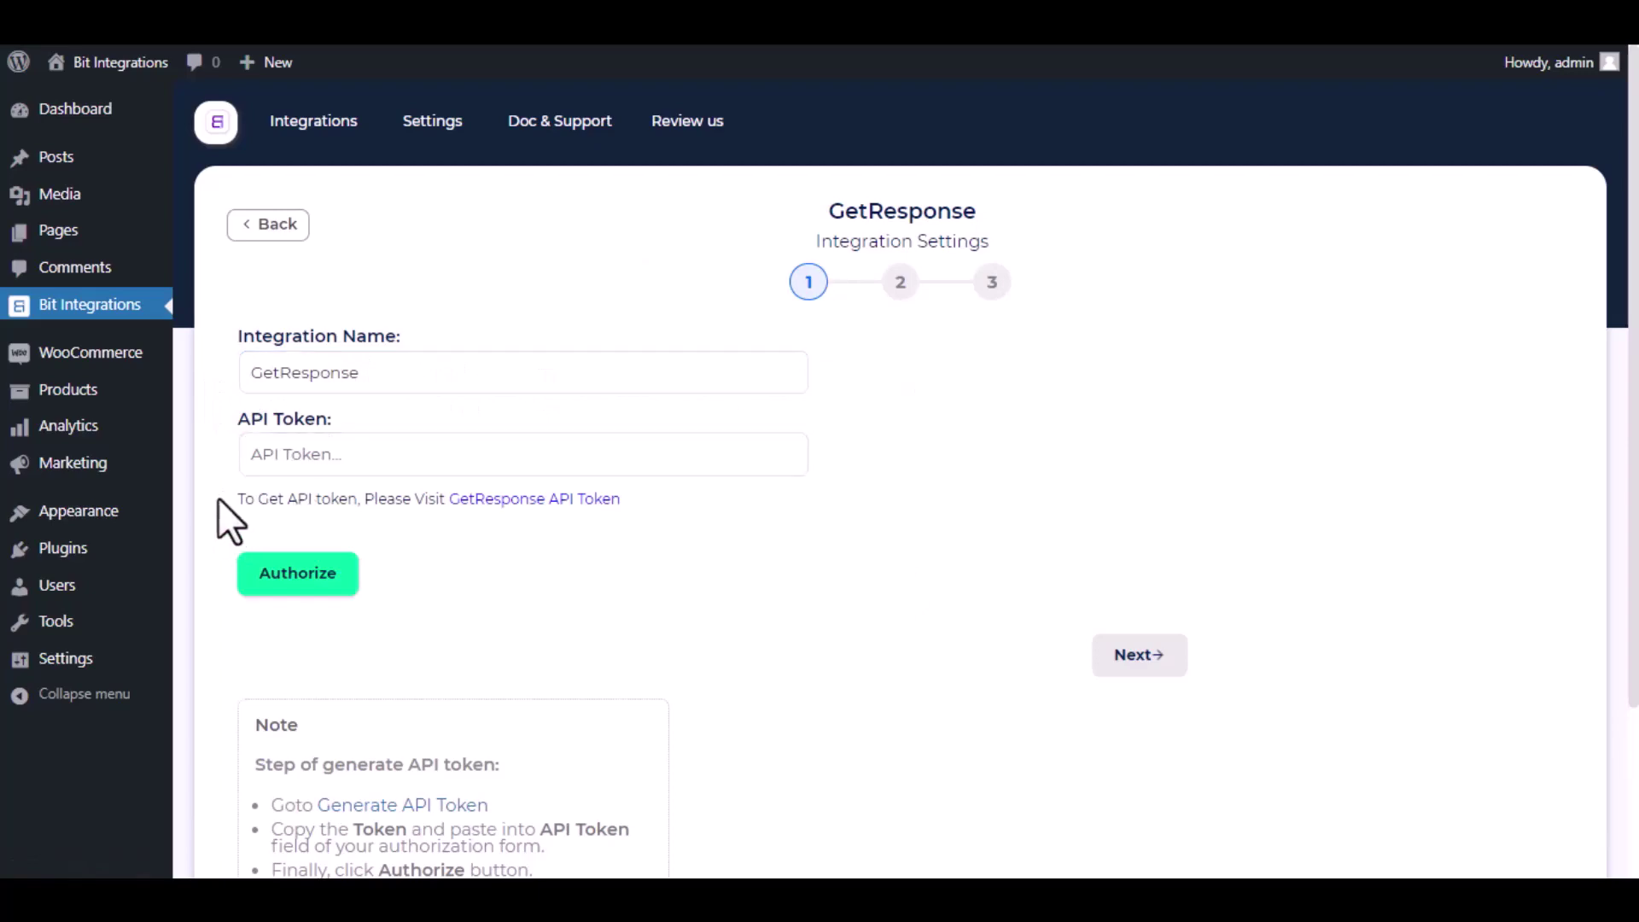
pyautogui.moveTo(218, 497); pyautogui.dragTo(441, 531)
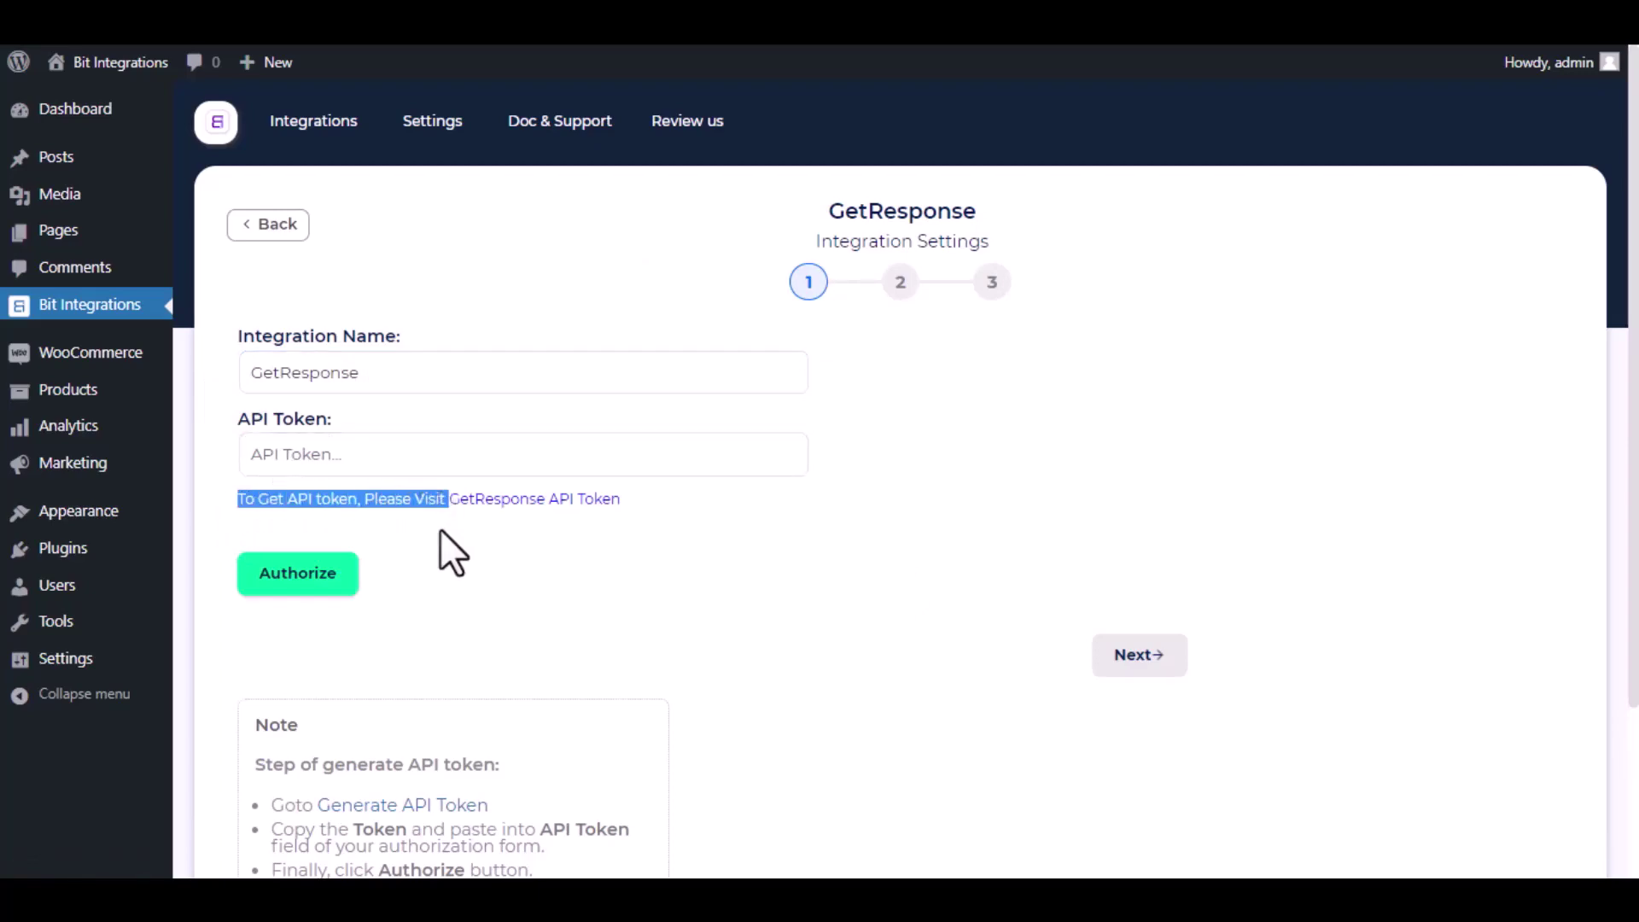
pyautogui.click(452, 530)
# Step: Generate a GetResponse API key named 'Bit Integrations' and copy it
pyautogui.click(482, 500)
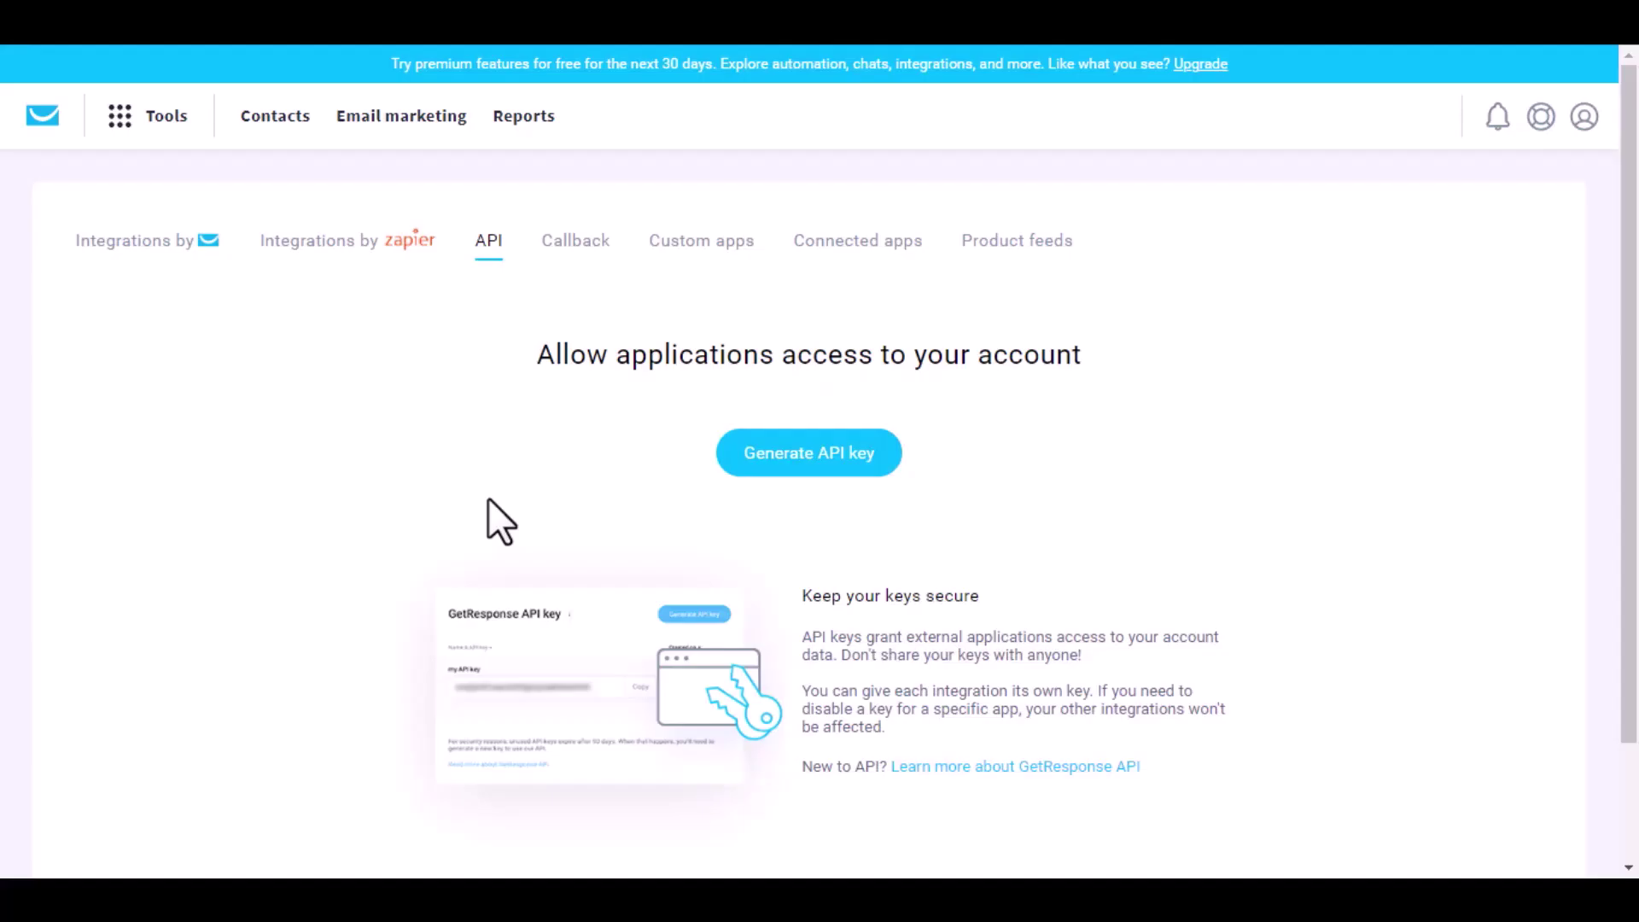
pyautogui.click(821, 456)
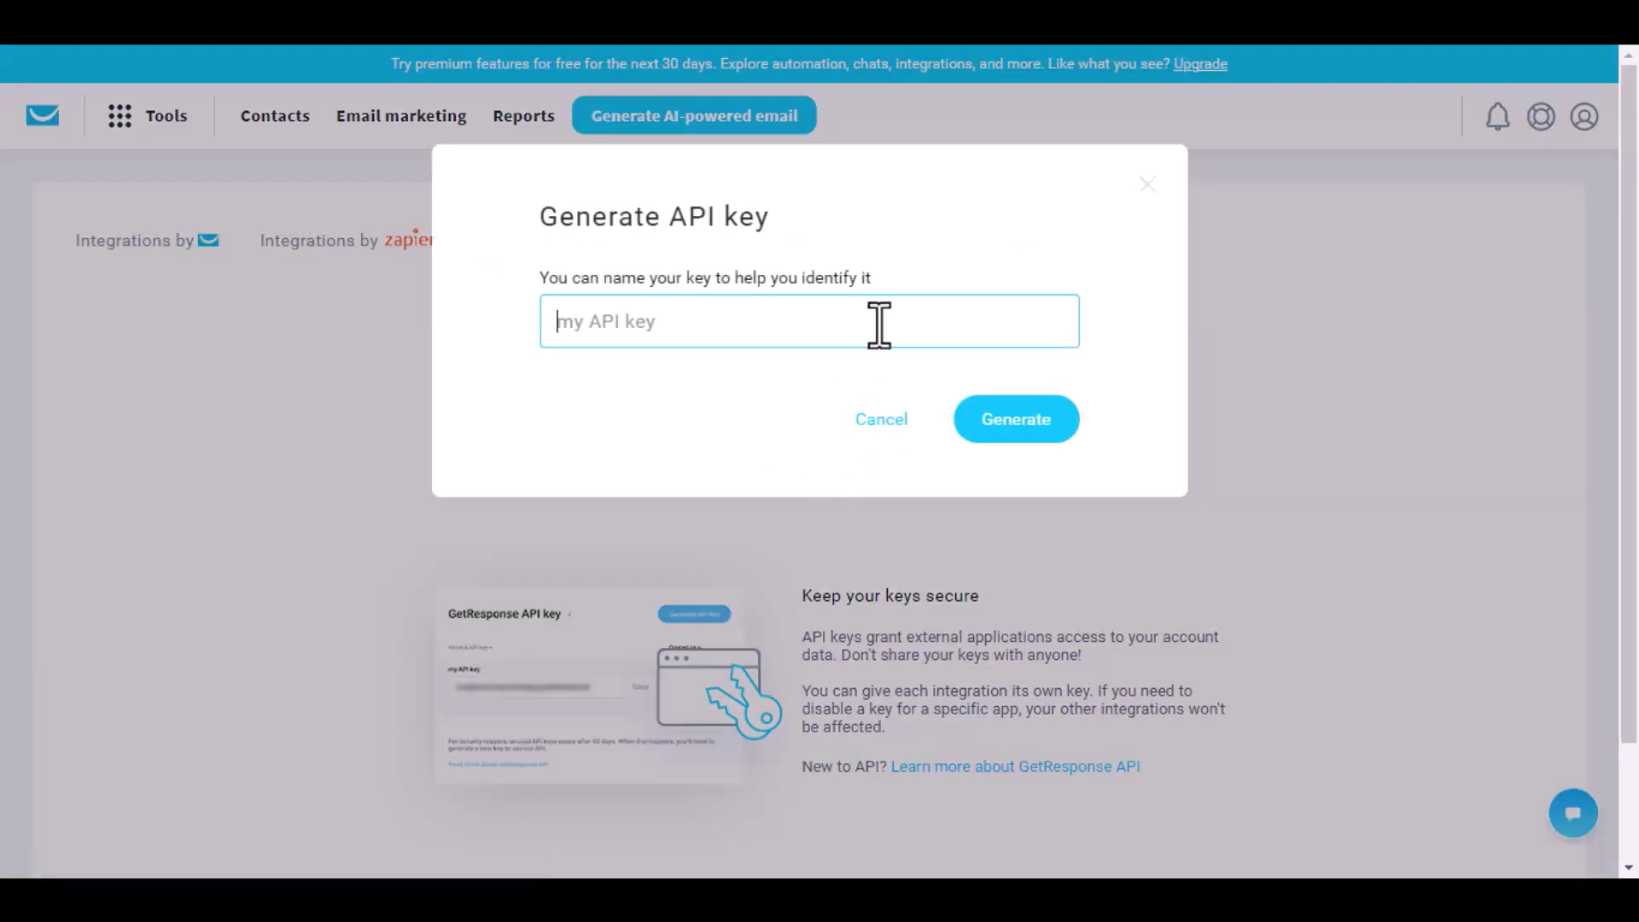
pyautogui.write('Bit Integrations')
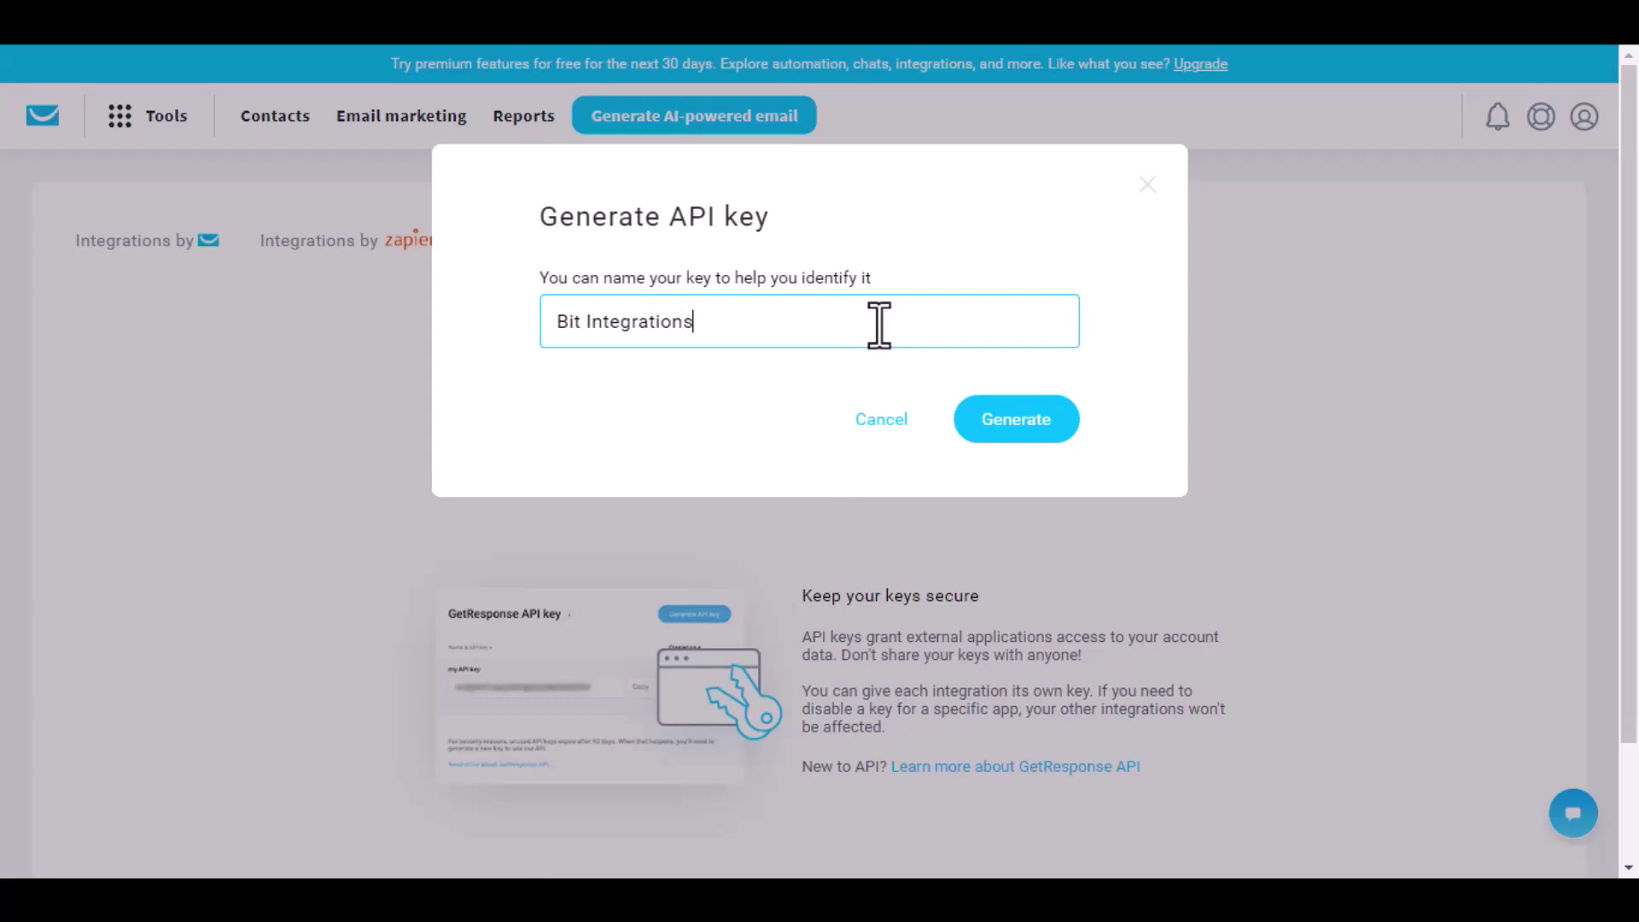
pyautogui.click(1017, 433)
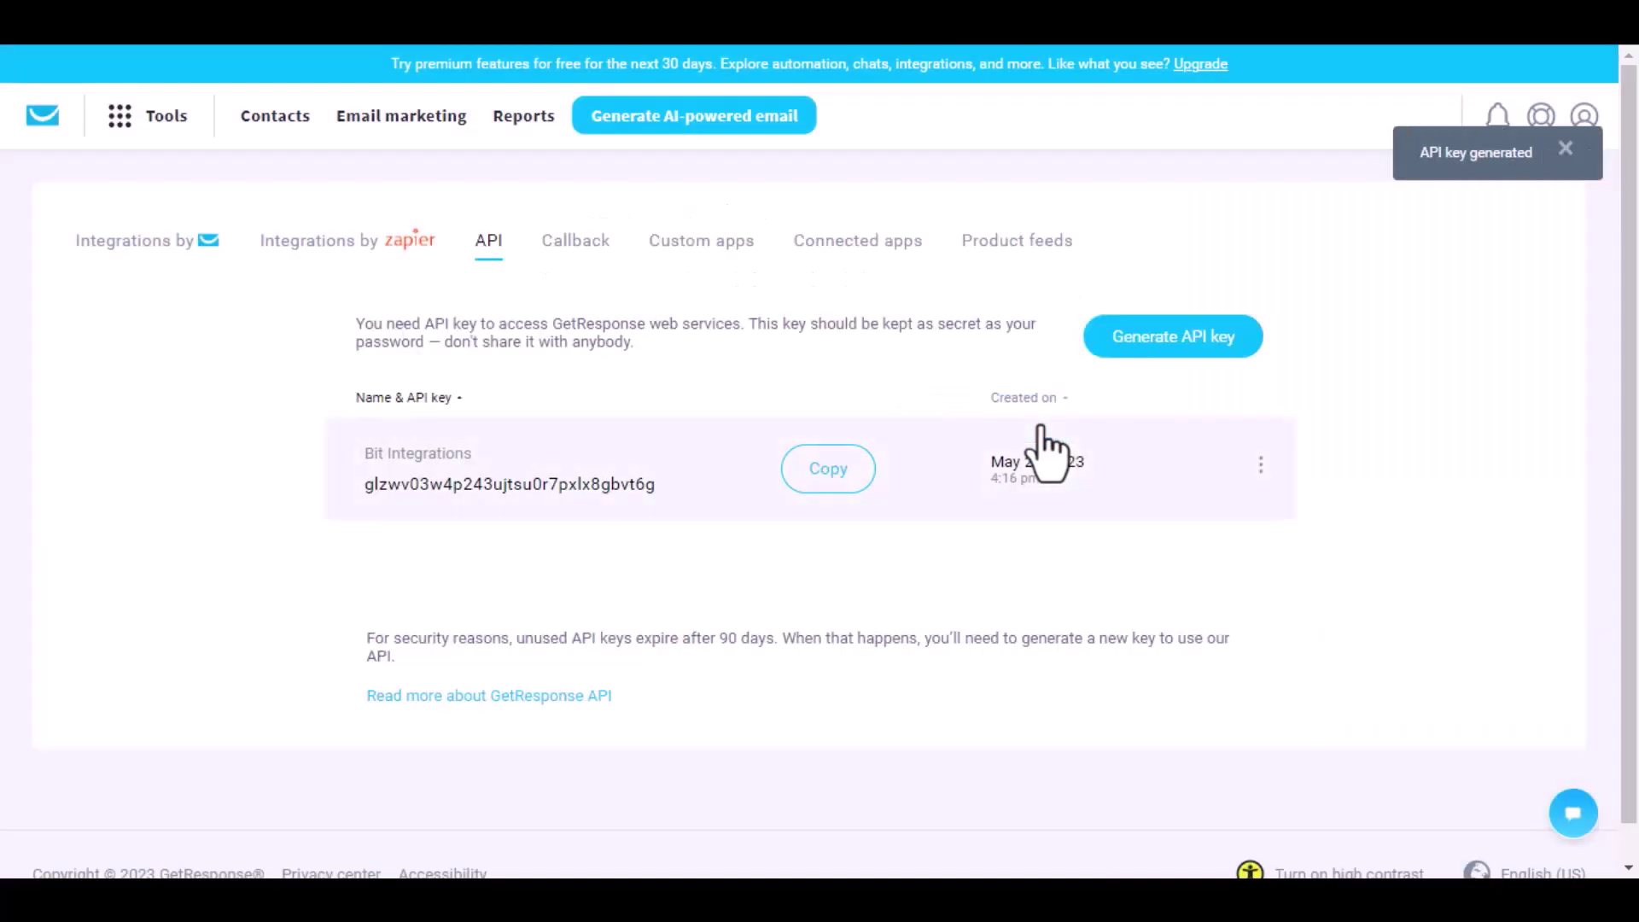
pyautogui.click(829, 478)
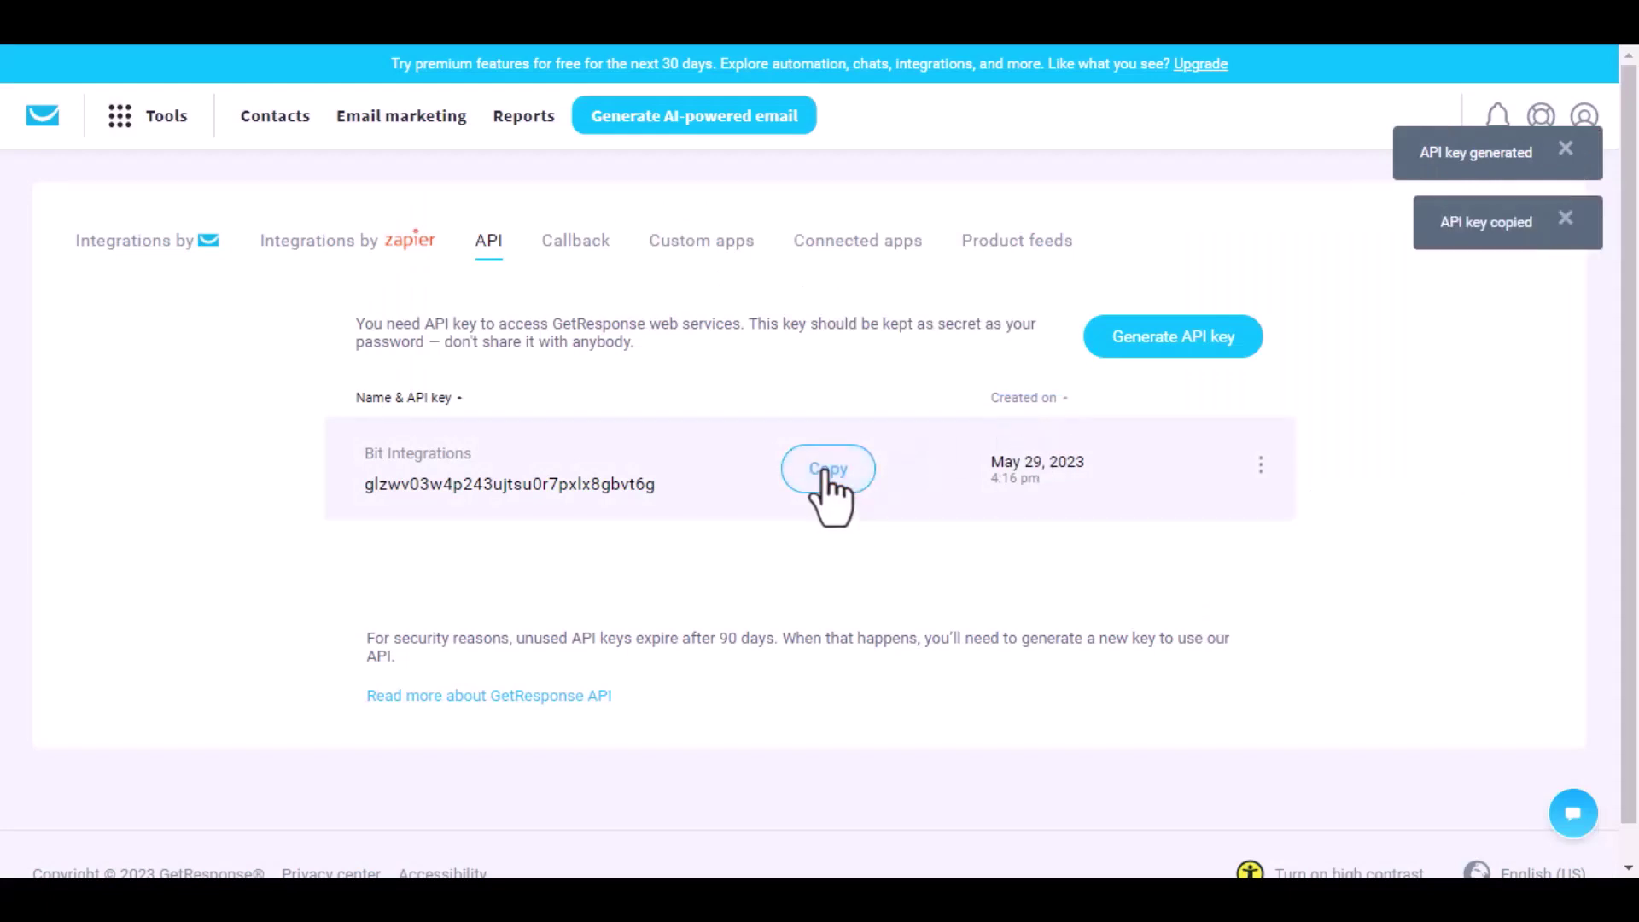
# Step: Paste the GetResponse key into API Token, authorize it, and continue to step 2
pyautogui.click(433, 44)
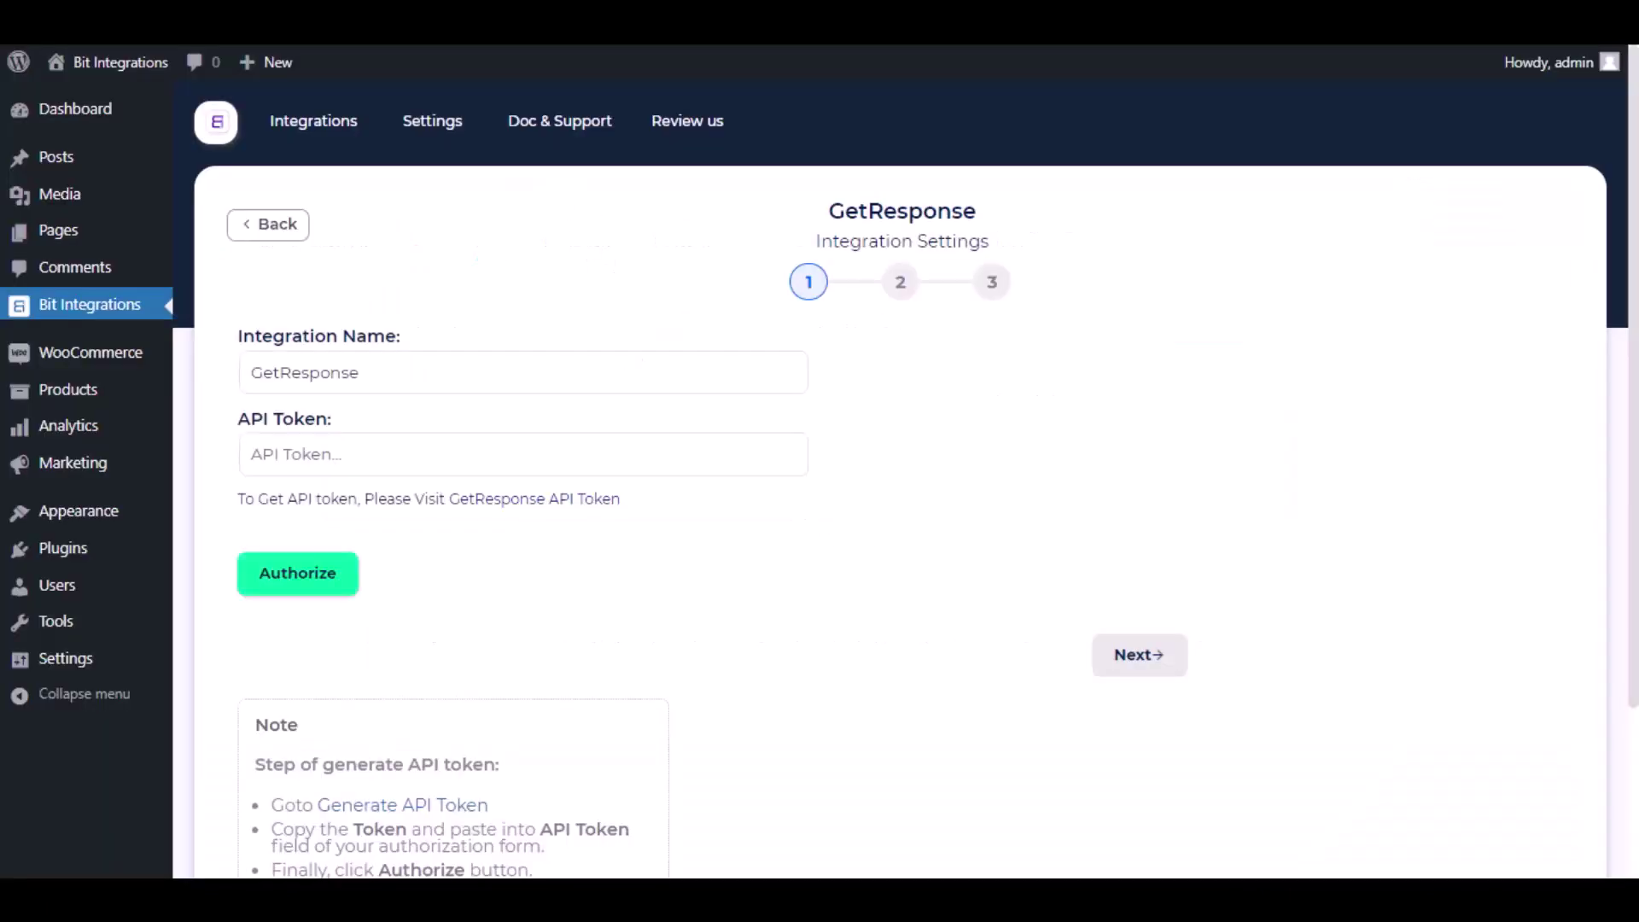
pyautogui.click(446, 454)
pyautogui.hotkey('ctrl', 'v')
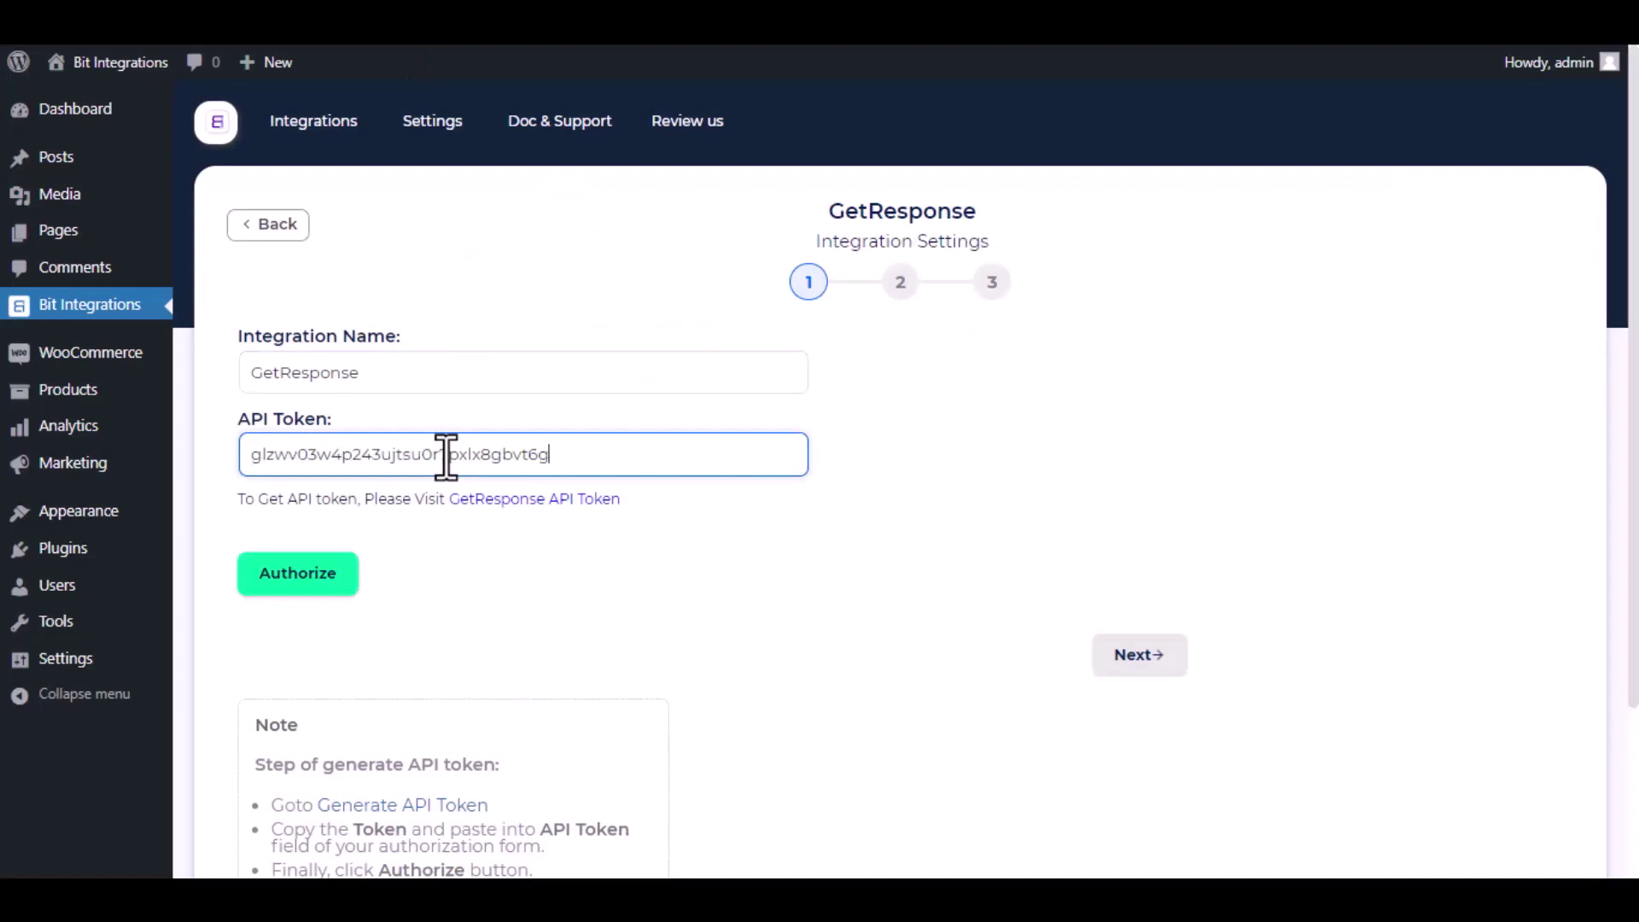
pyautogui.click(454, 545)
pyautogui.click(318, 584)
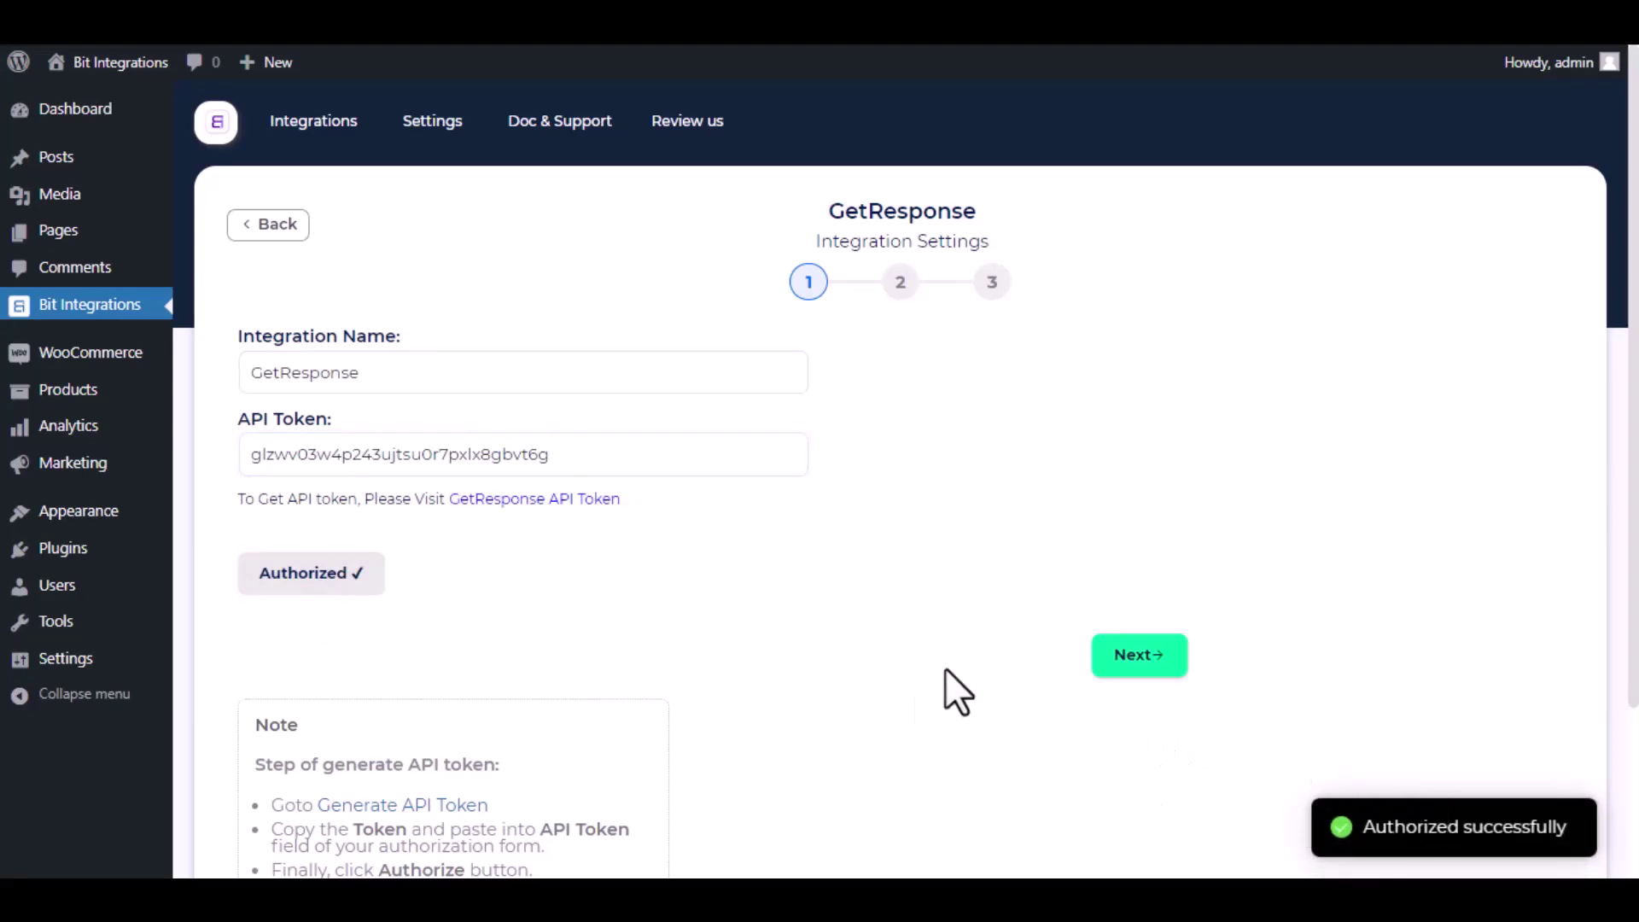
pyautogui.click(1158, 658)
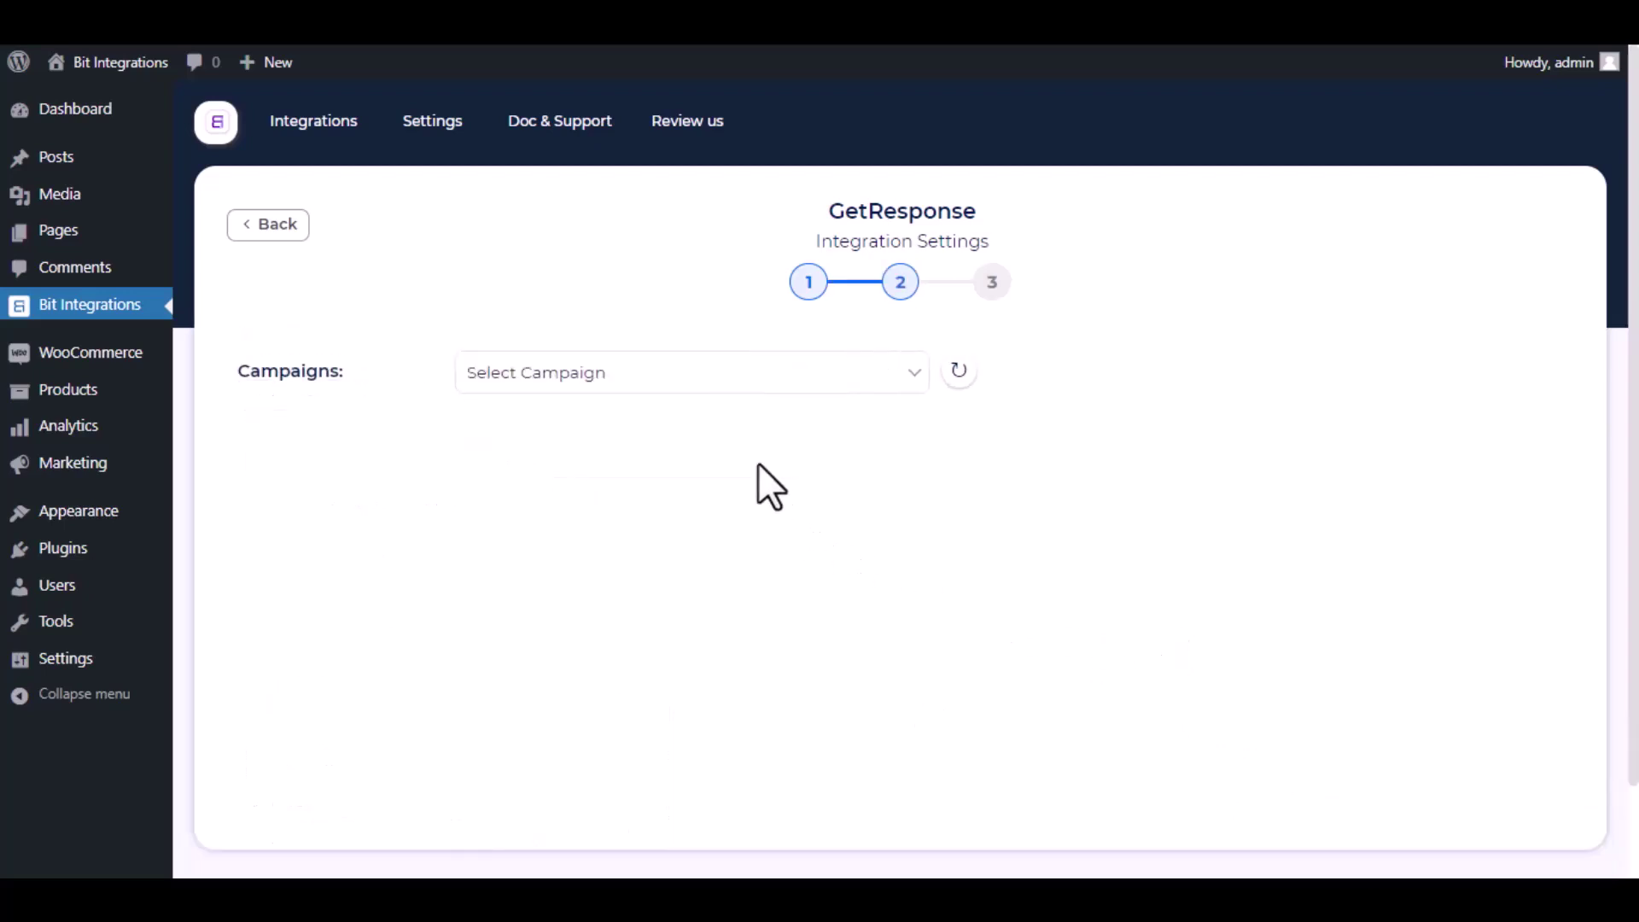
# Step: Choose the Bit Integrations campaign and map Email to Email and Display Name to Name
pyautogui.click(725, 386)
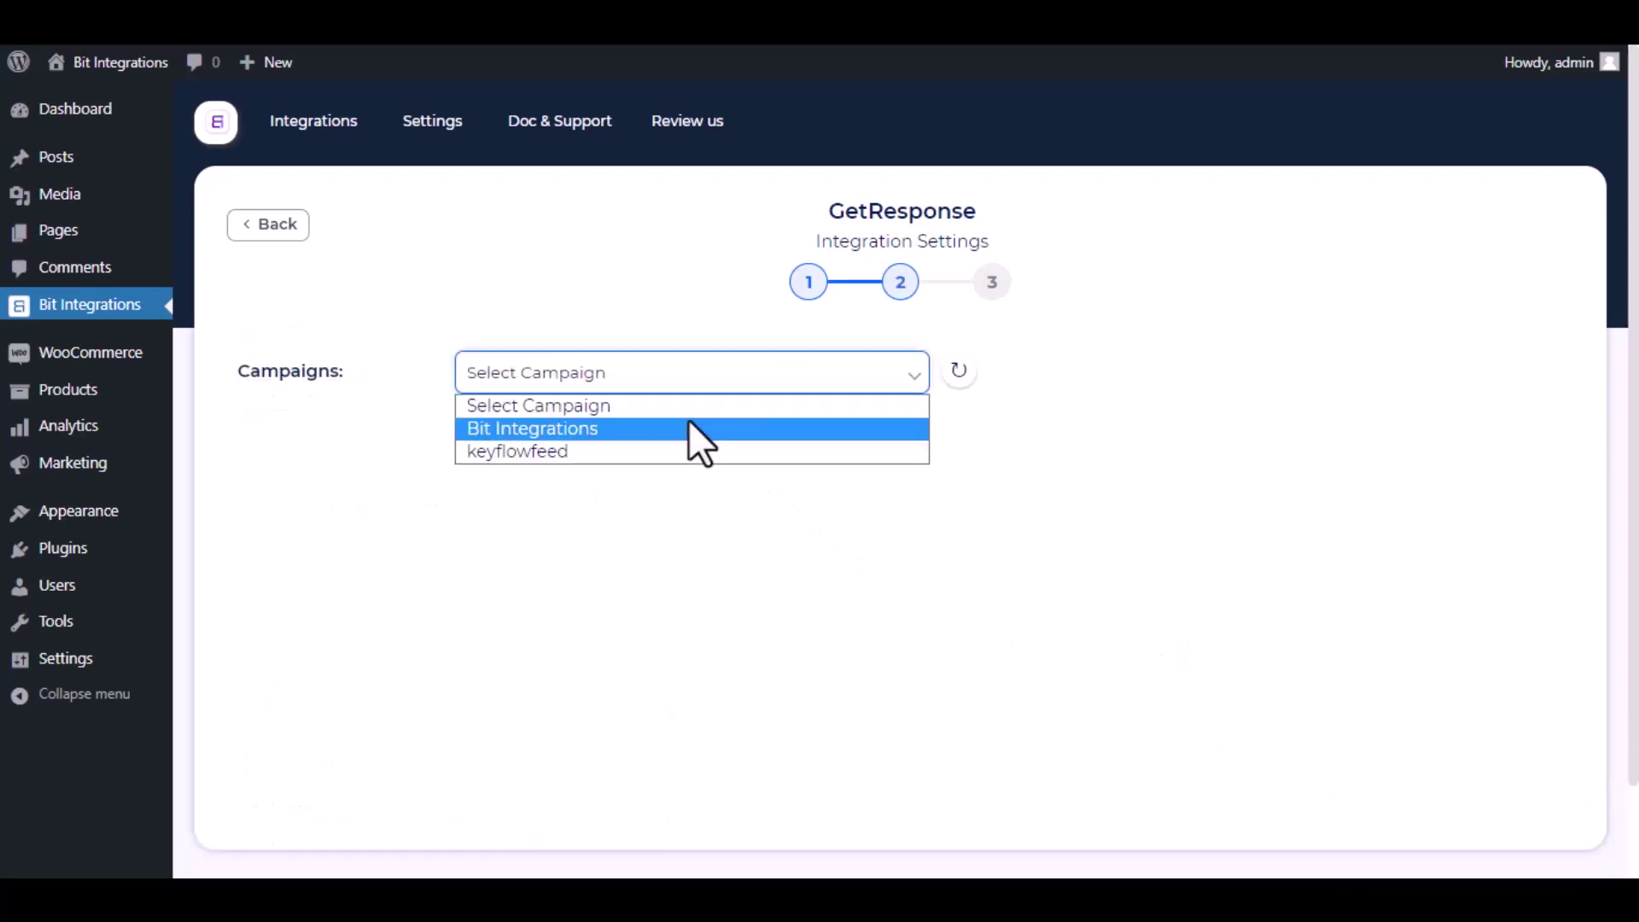
pyautogui.click(689, 422)
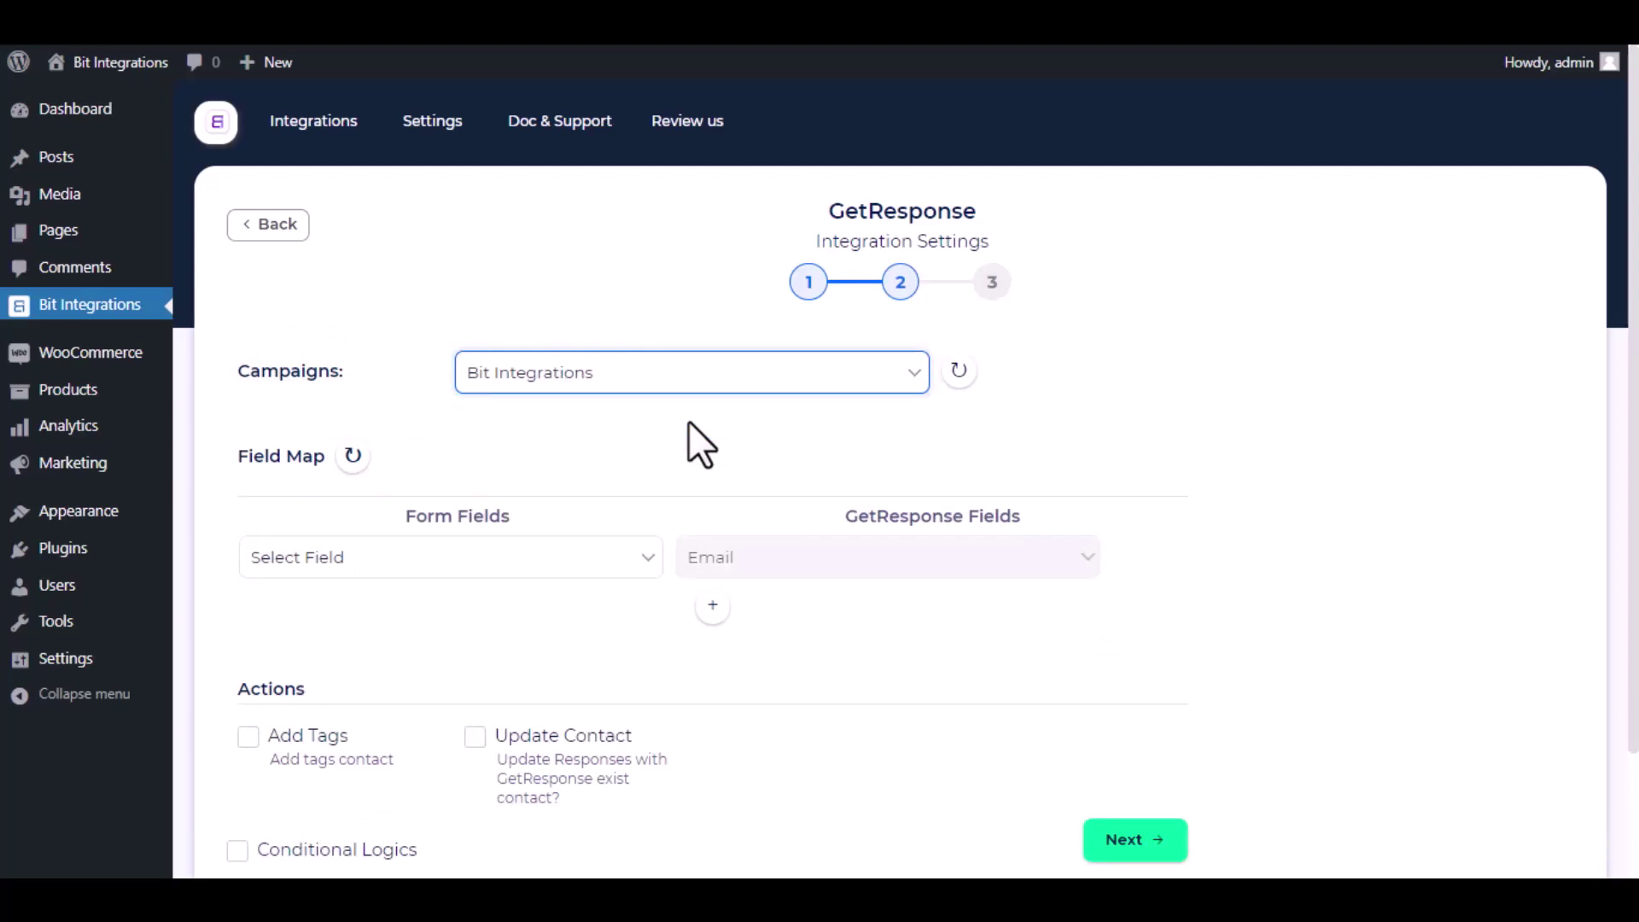
pyautogui.click(623, 563)
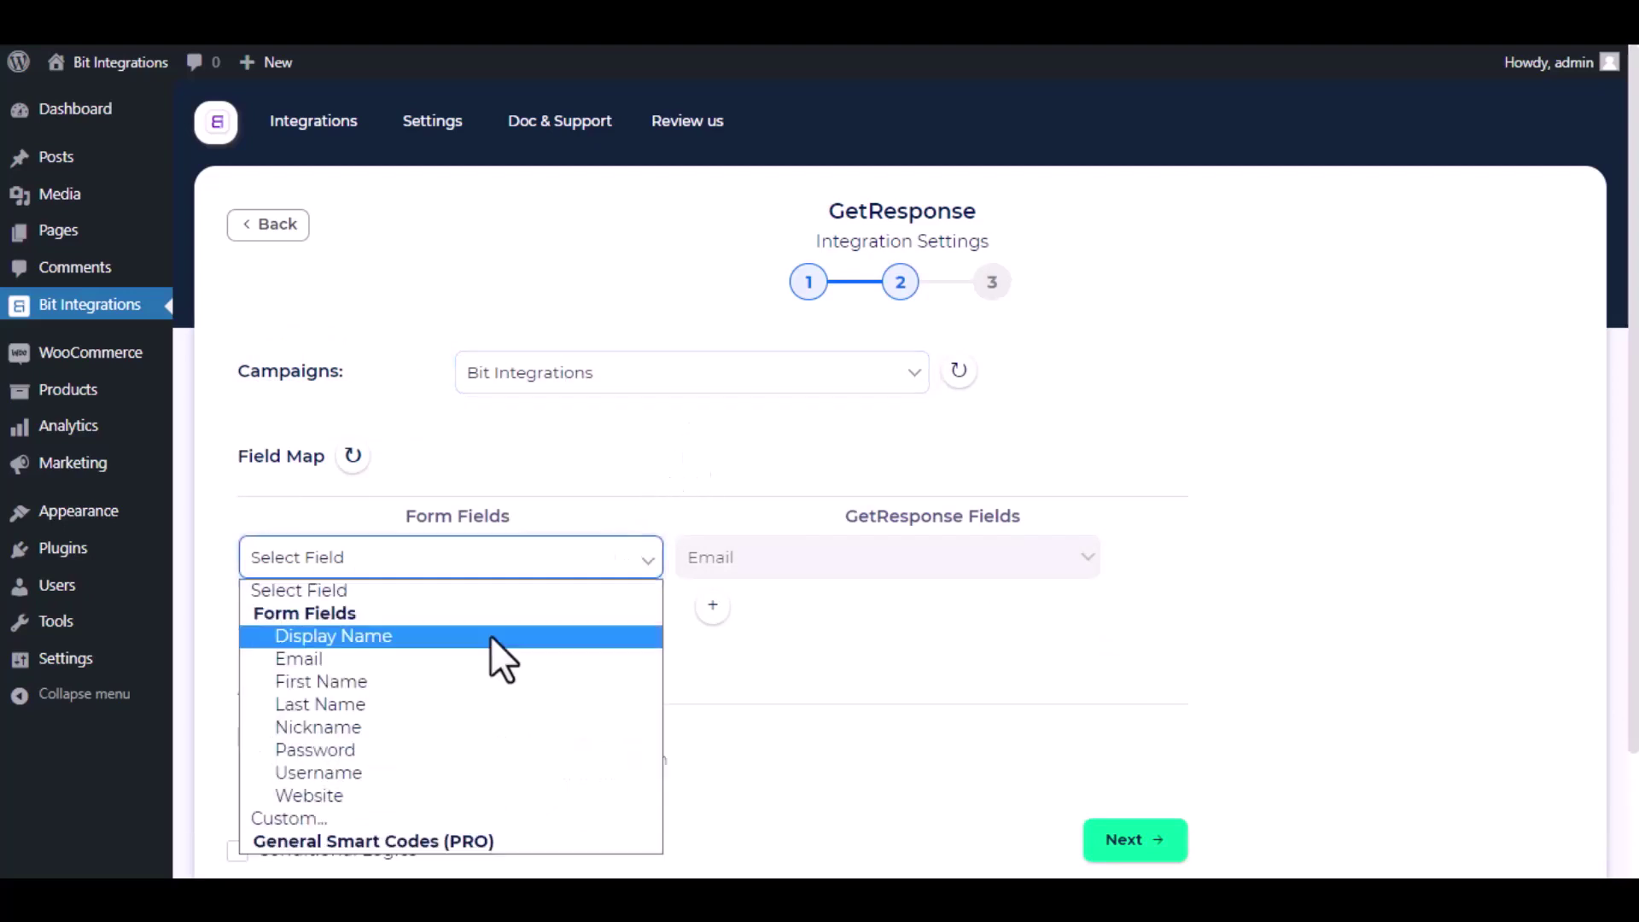
pyautogui.click(481, 658)
pyautogui.click(713, 605)
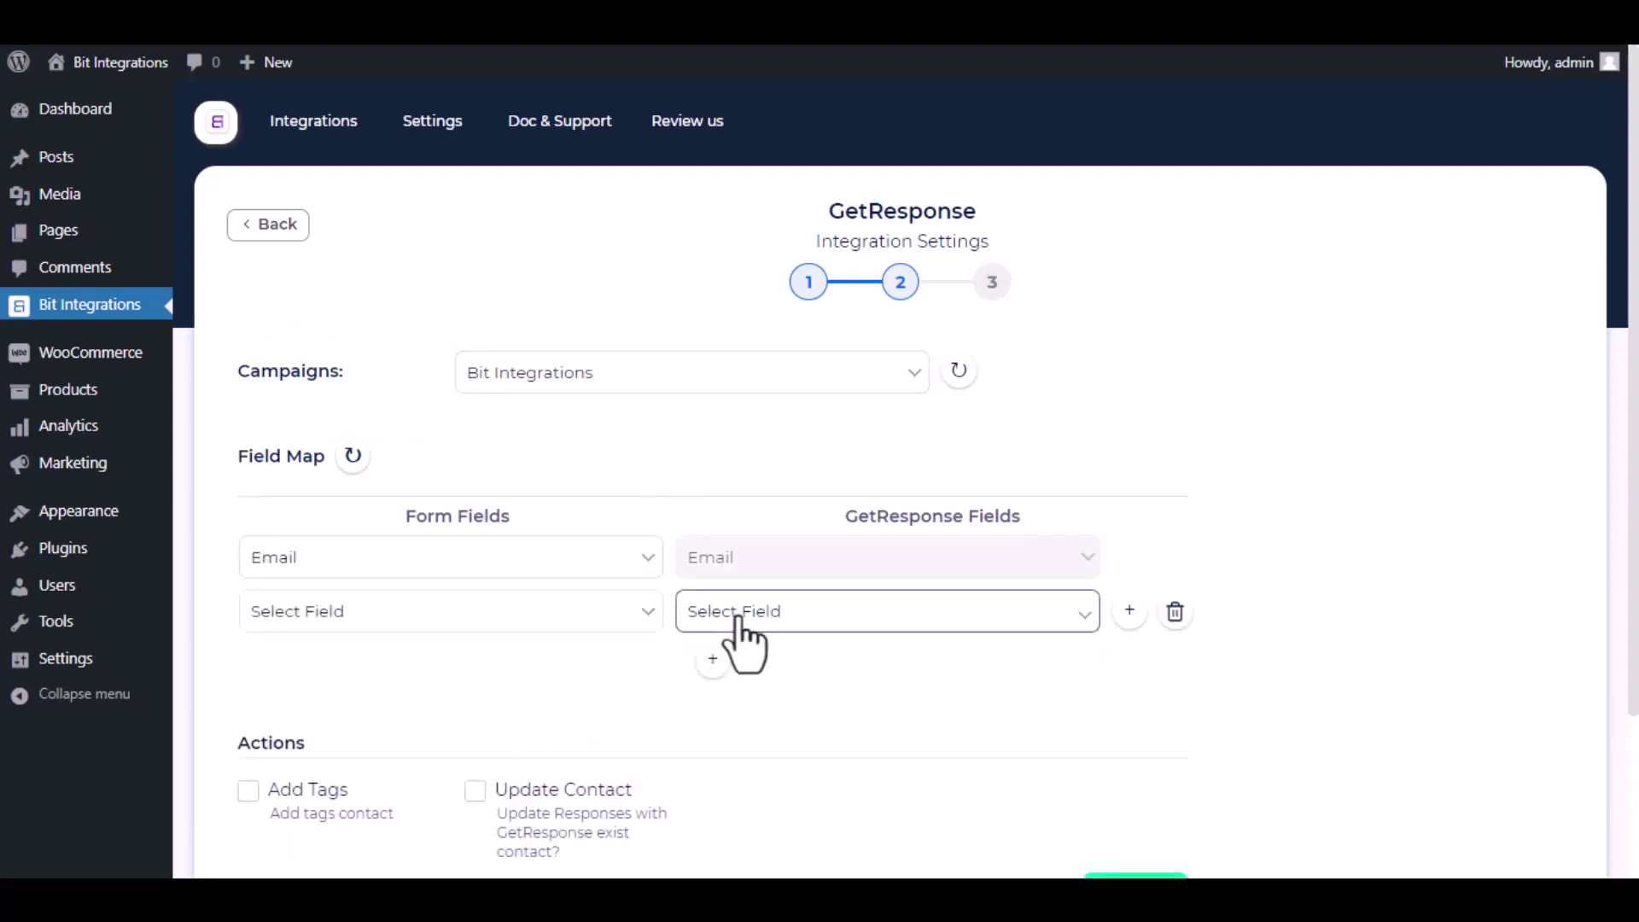
pyautogui.click(739, 621)
pyautogui.click(760, 190)
pyautogui.click(535, 621)
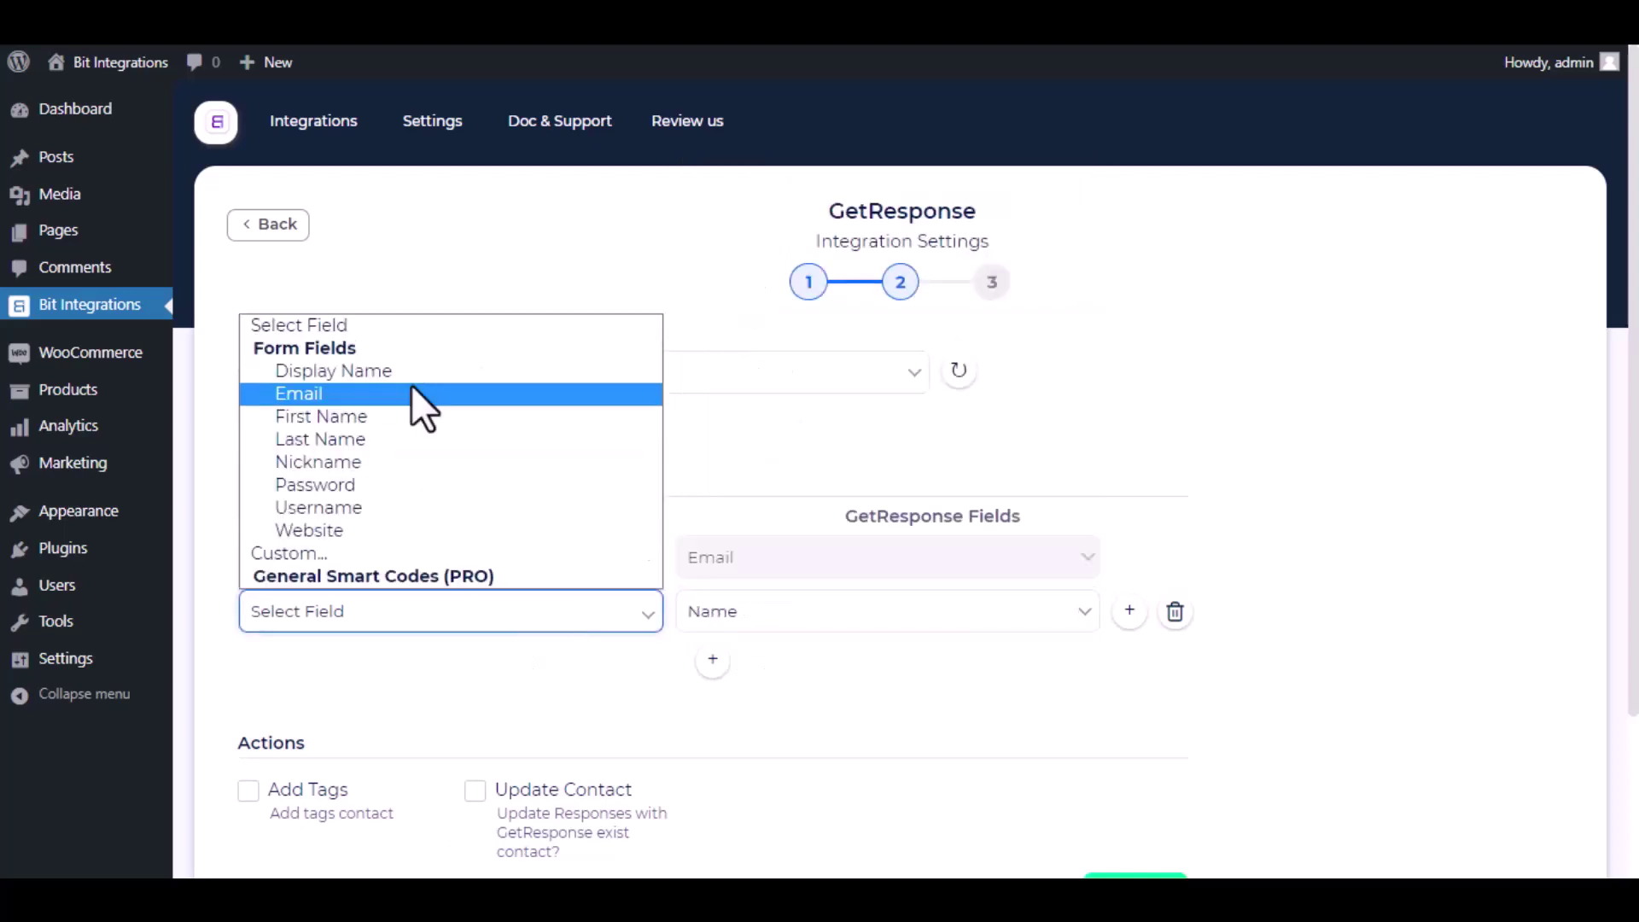
pyautogui.click(393, 371)
# Step: Leave conditional logic off, then finish and save the integration
pyautogui.scroll(-2, 654, 647)
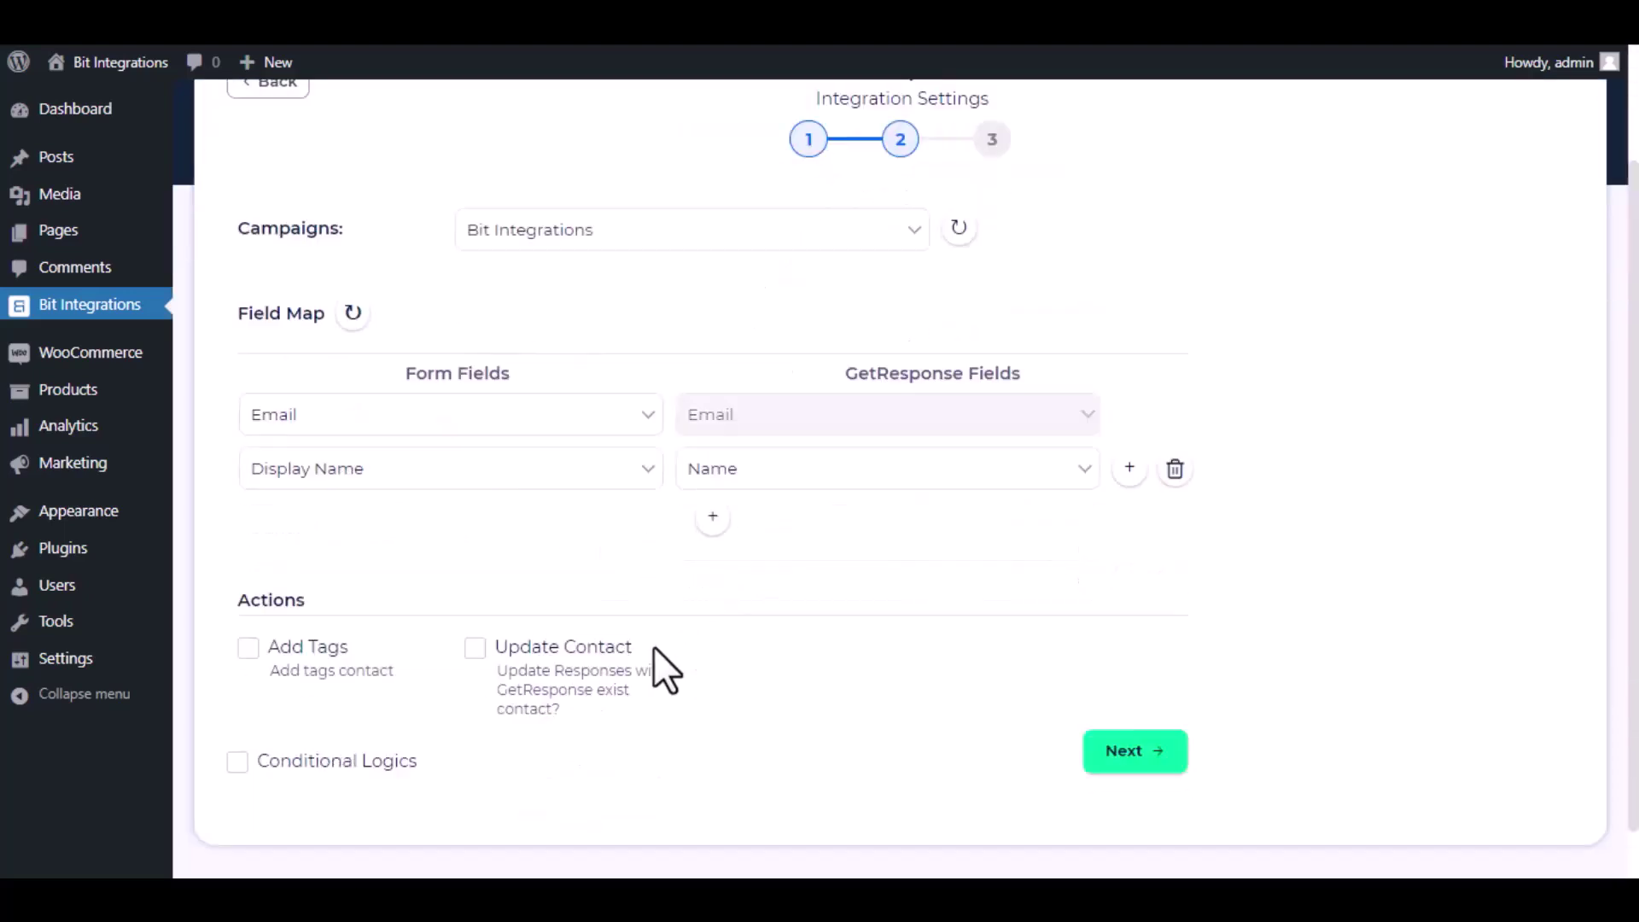
pyautogui.scroll(-1, 654, 647)
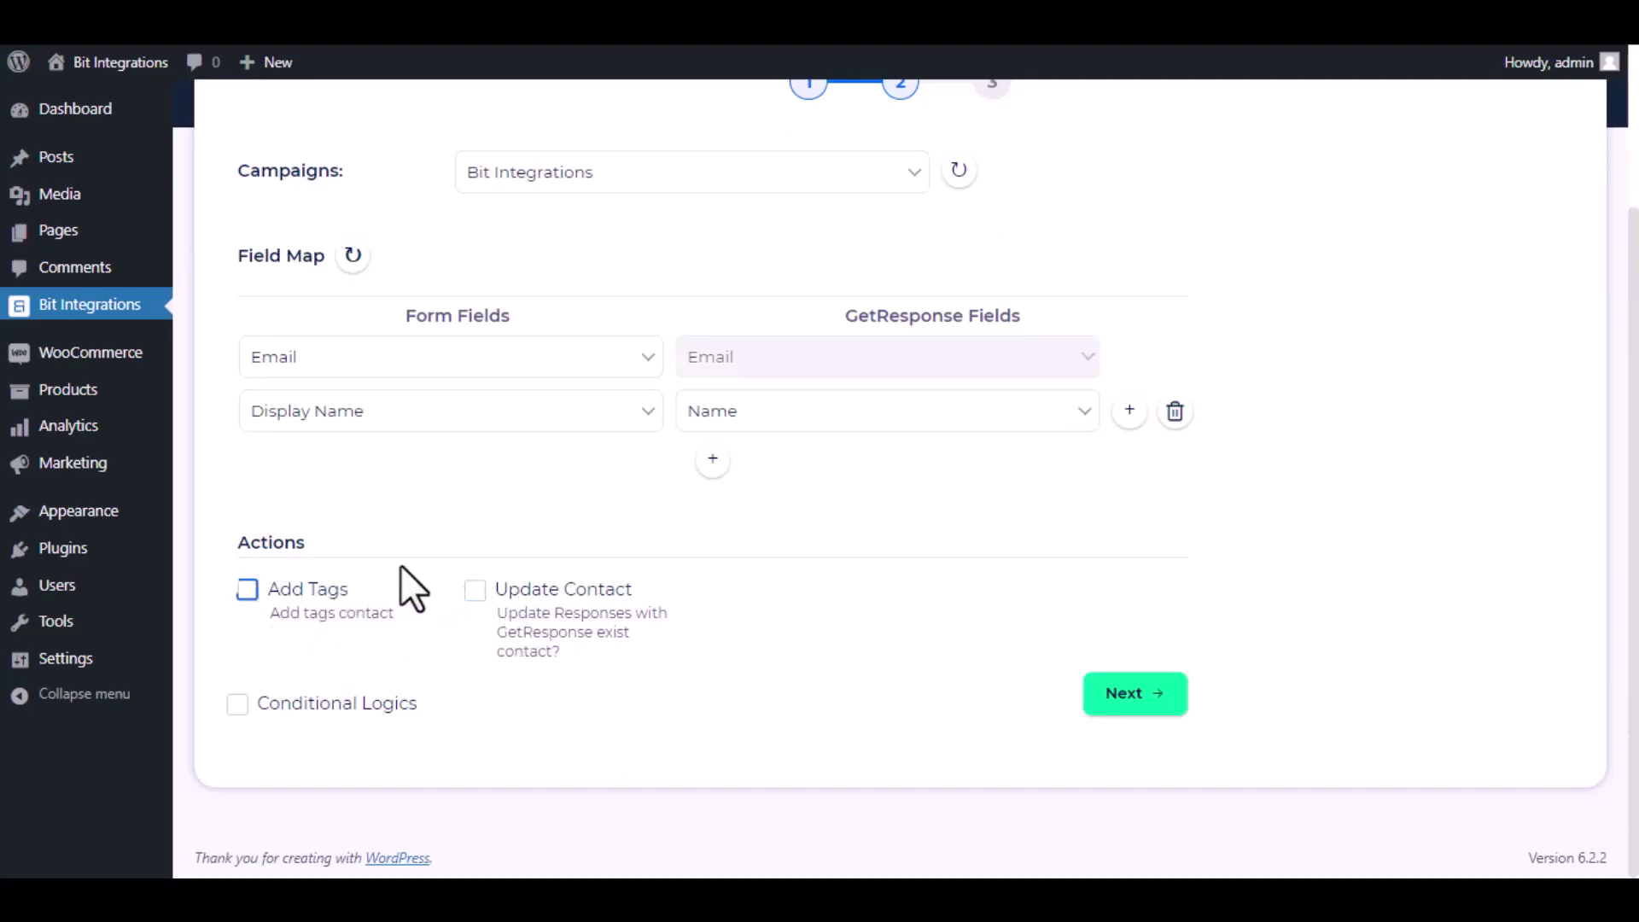
pyautogui.click(263, 715)
pyautogui.scroll(-2, 342, 743)
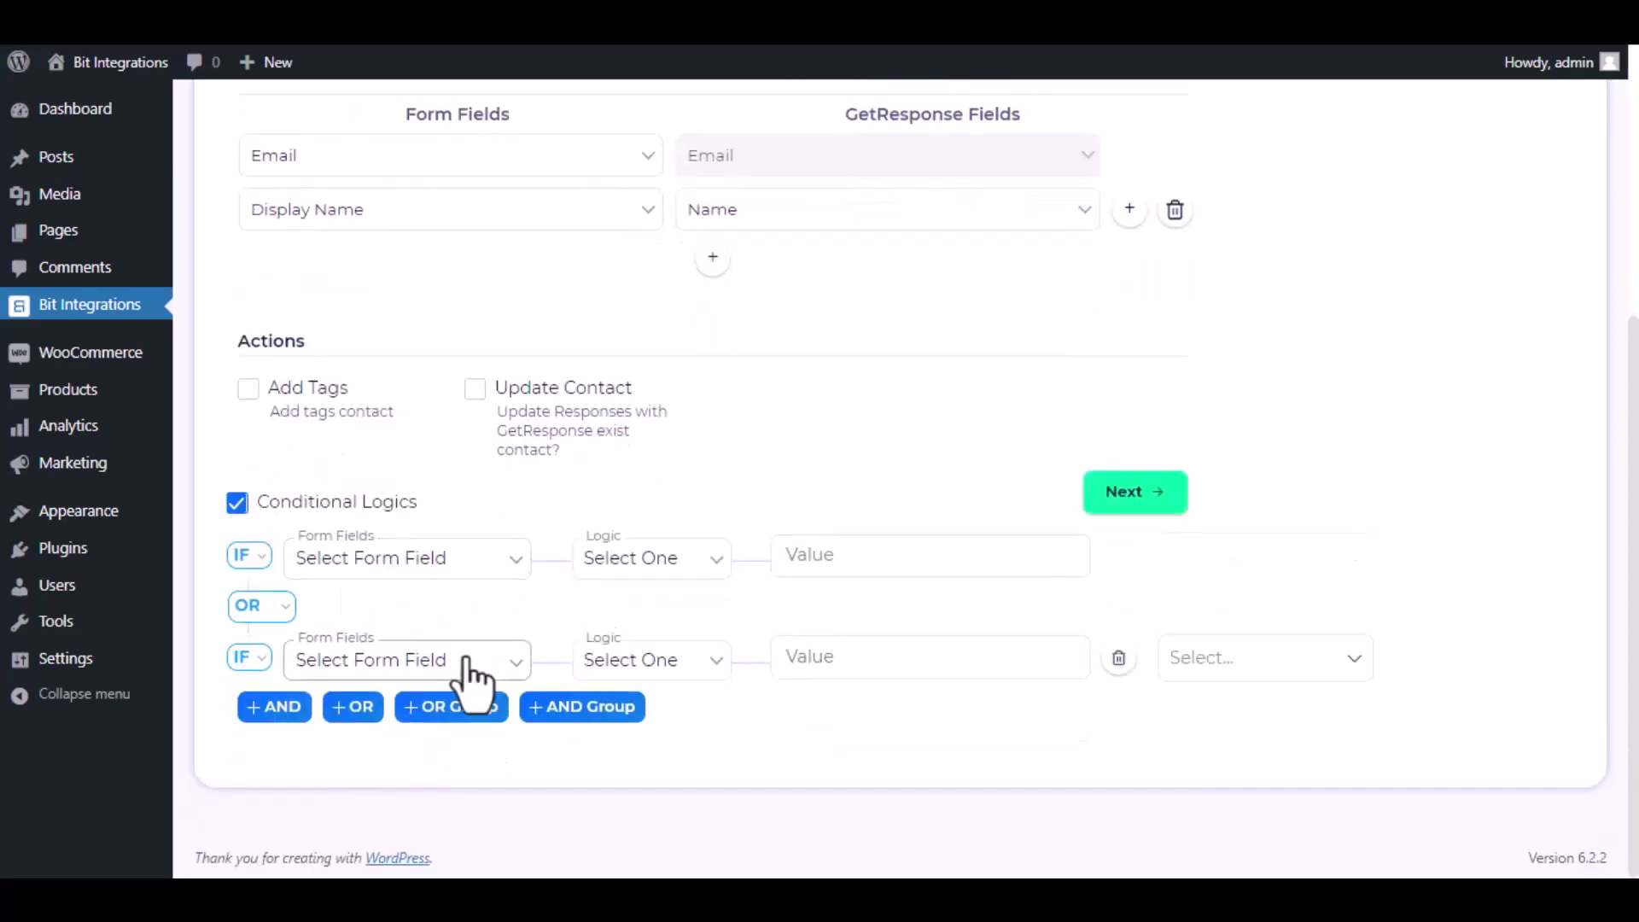
pyautogui.click(238, 505)
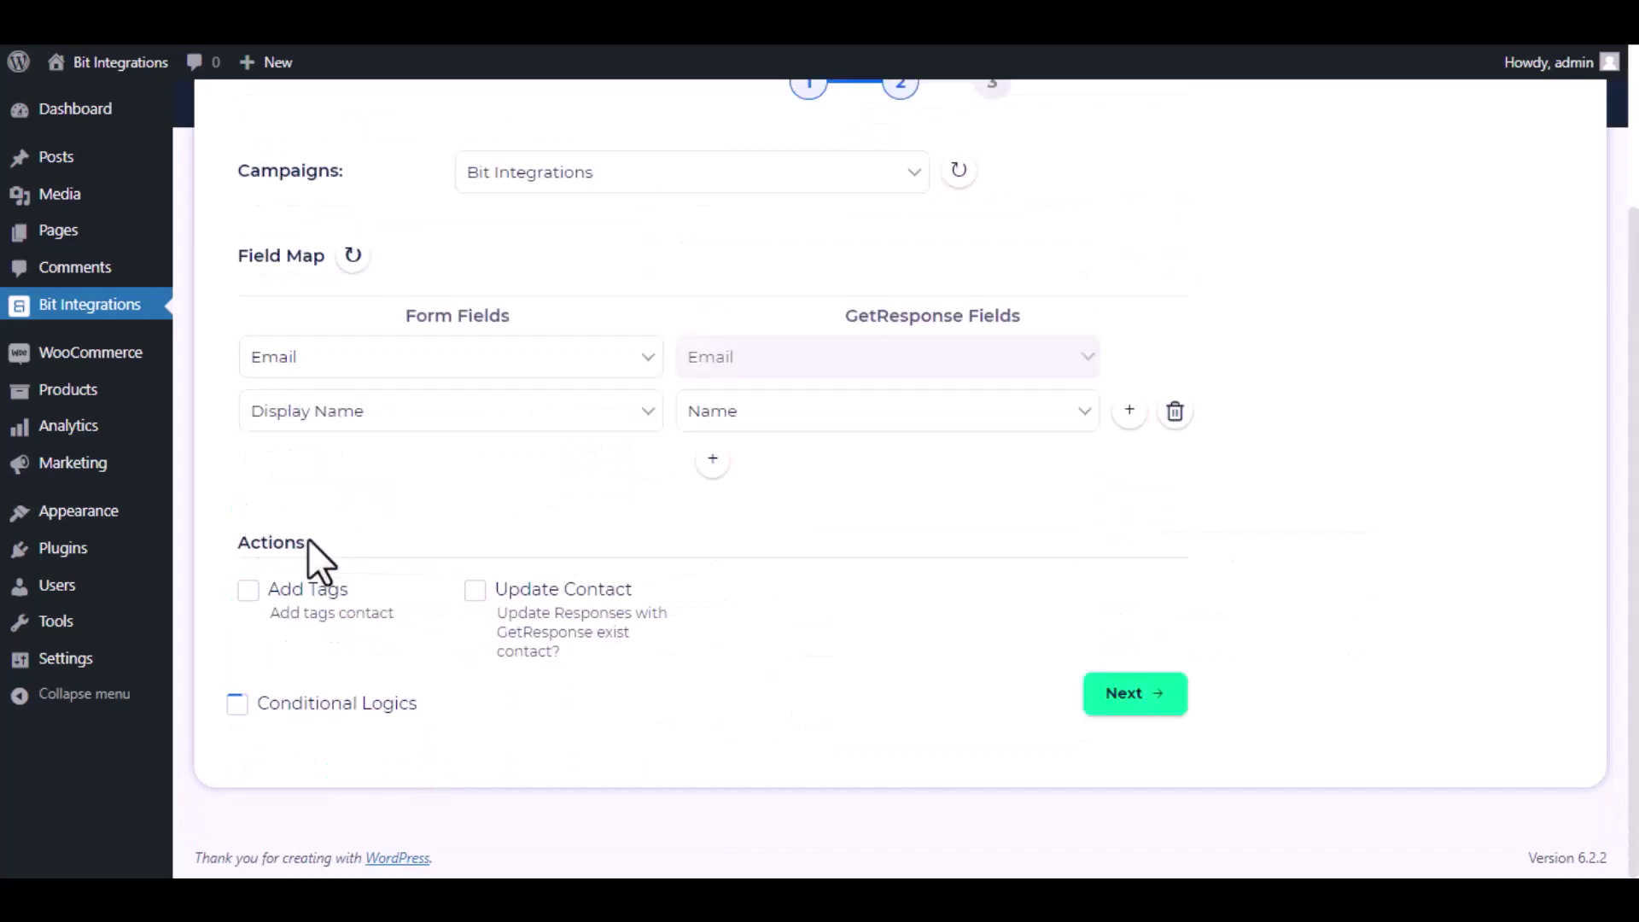
pyautogui.click(1140, 700)
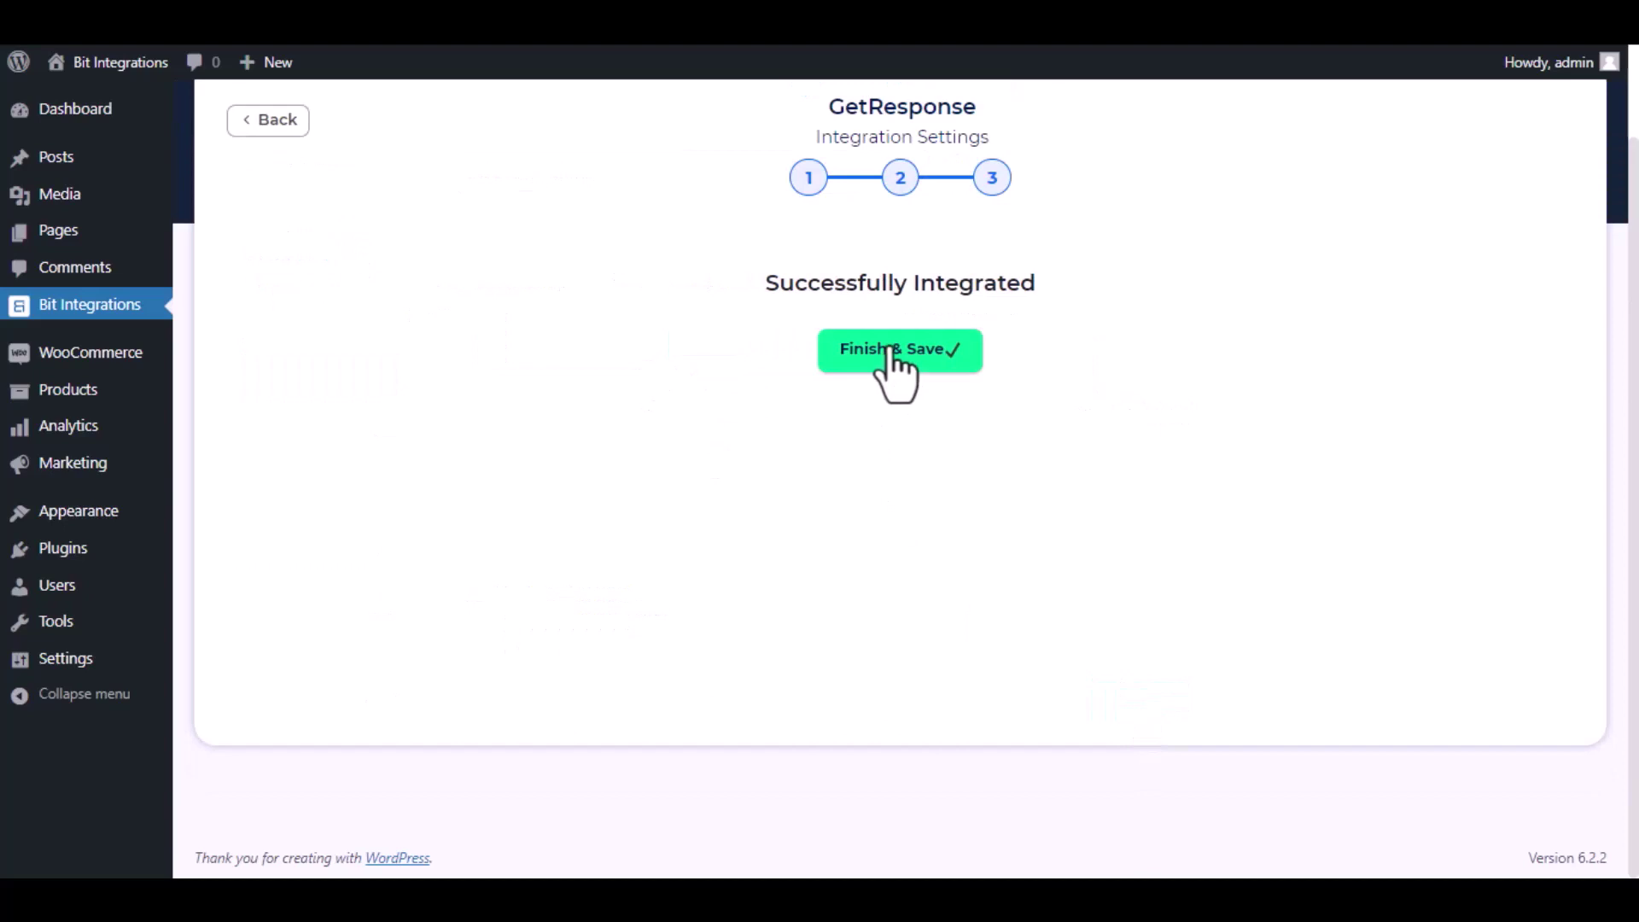
pyautogui.click(892, 352)
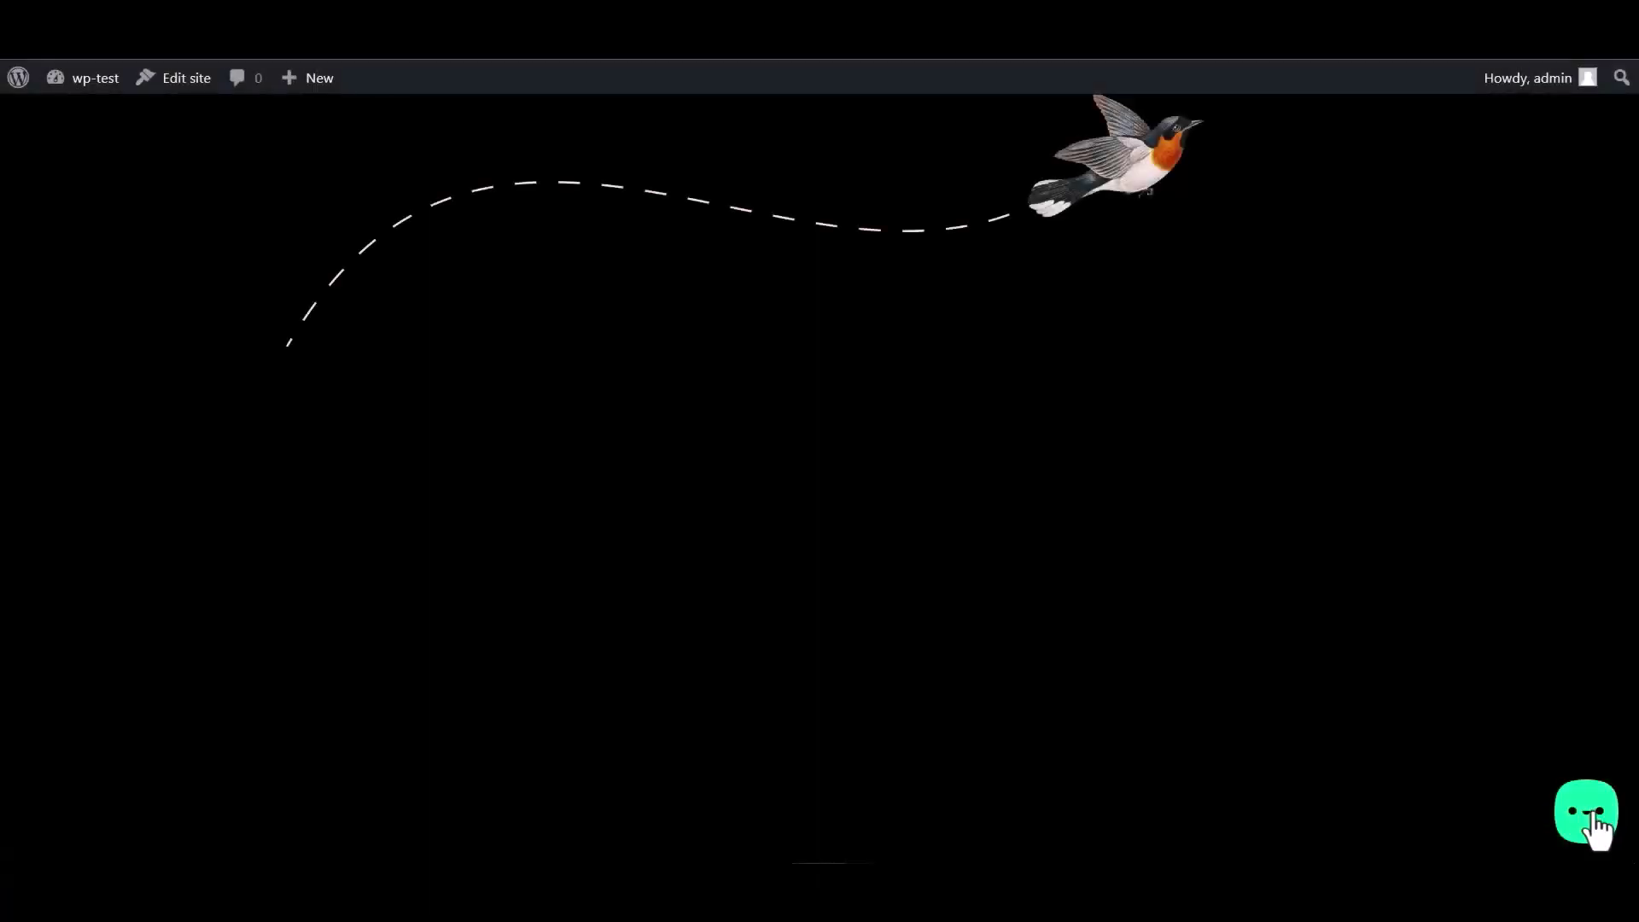
# Step: Submit the widget's Bit Integrations form with name 'Bit Integrations', a test e-mail and a number
pyautogui.click(1594, 824)
pyautogui.click(1503, 745)
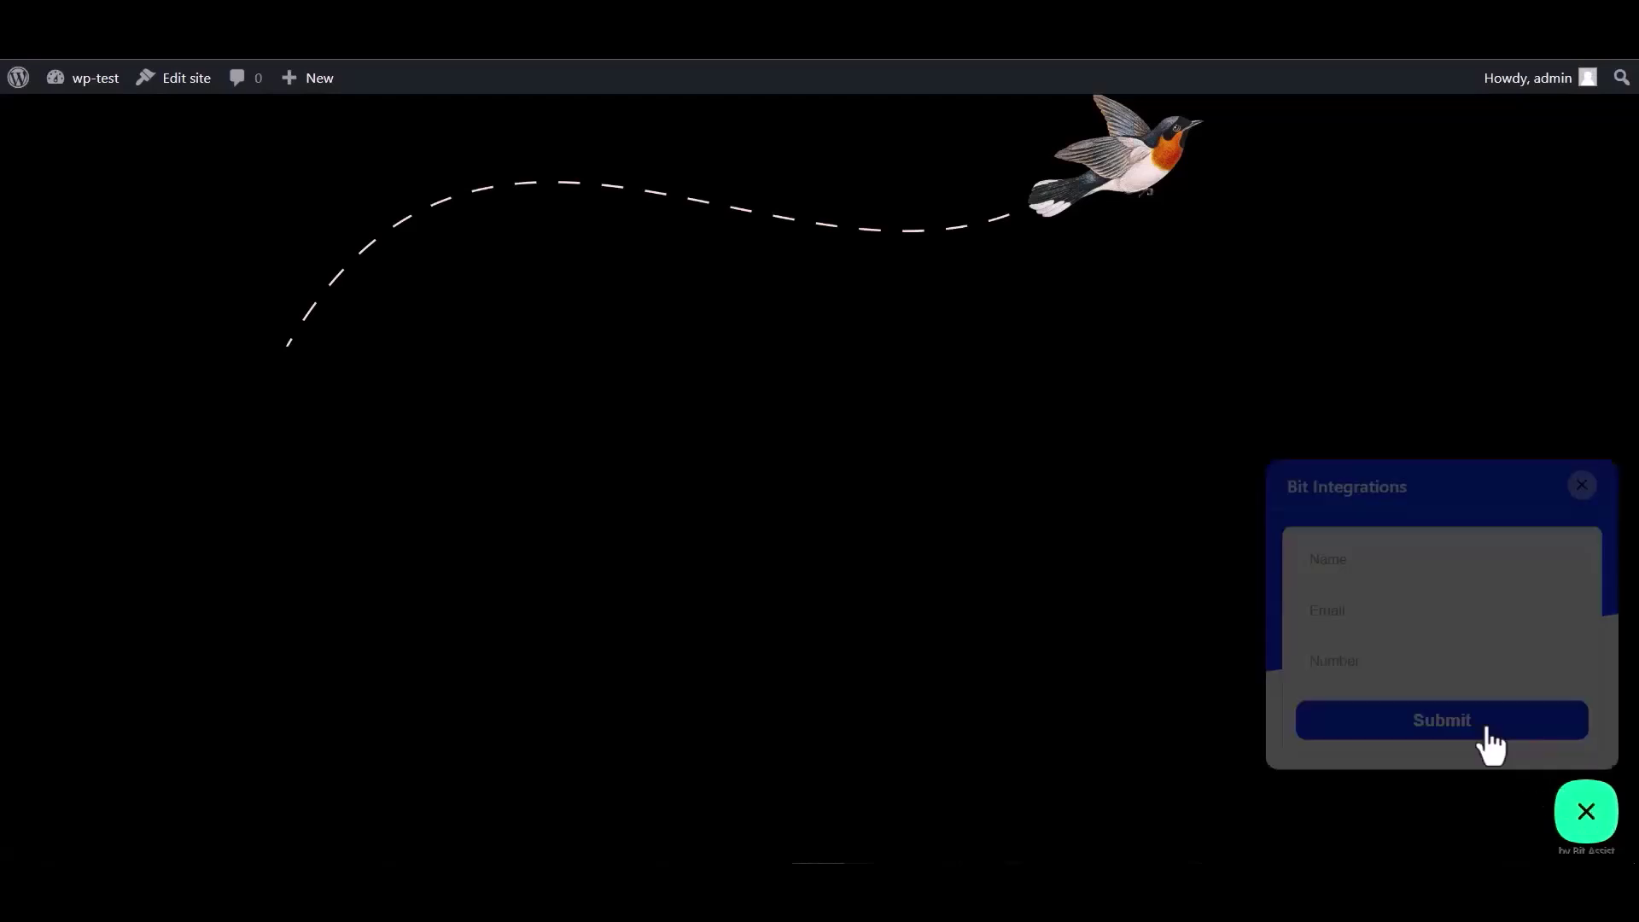
pyautogui.click(1364, 551)
pyautogui.write('Bit Integ')
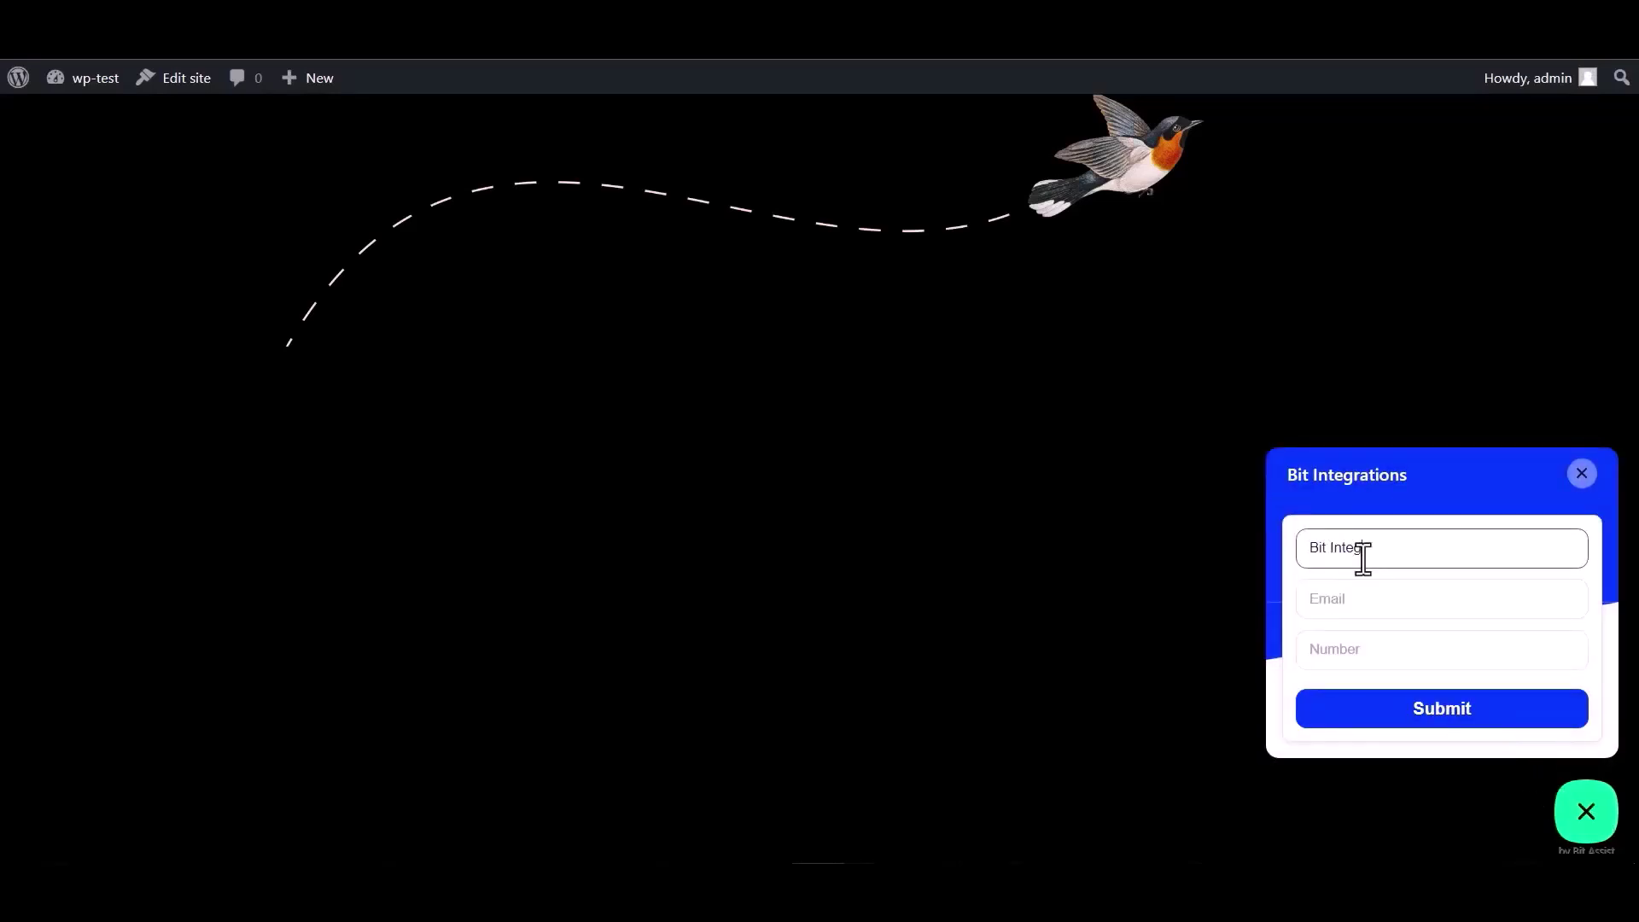
pyautogui.write('rations')
pyautogui.click(1373, 593)
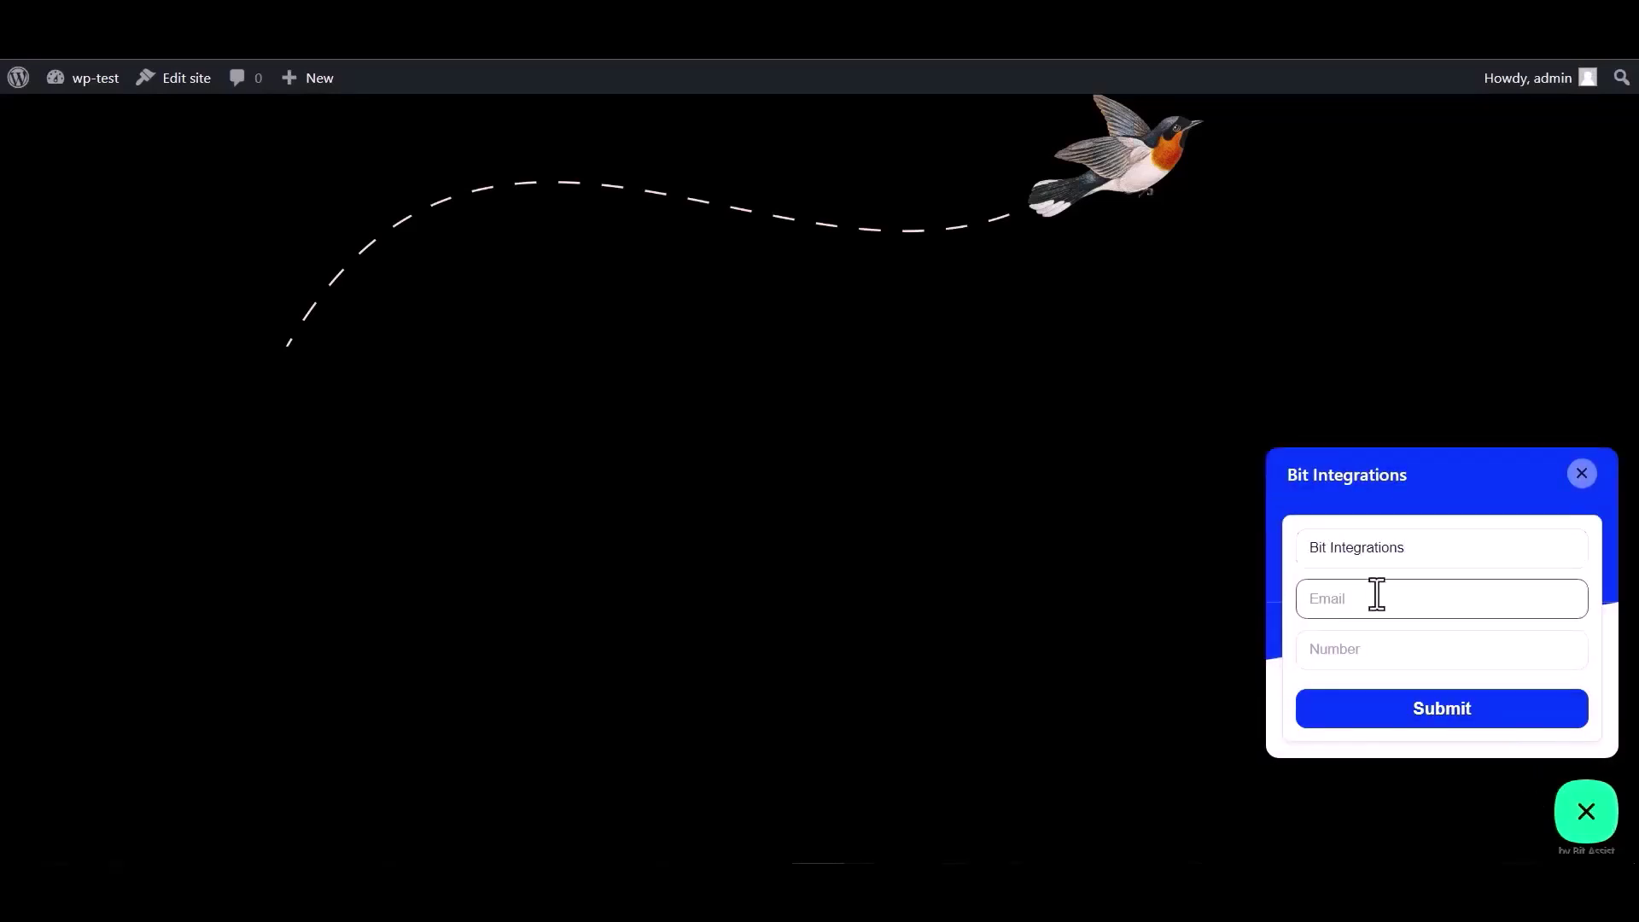
pyautogui.click(1352, 641)
pyautogui.write('444555666')
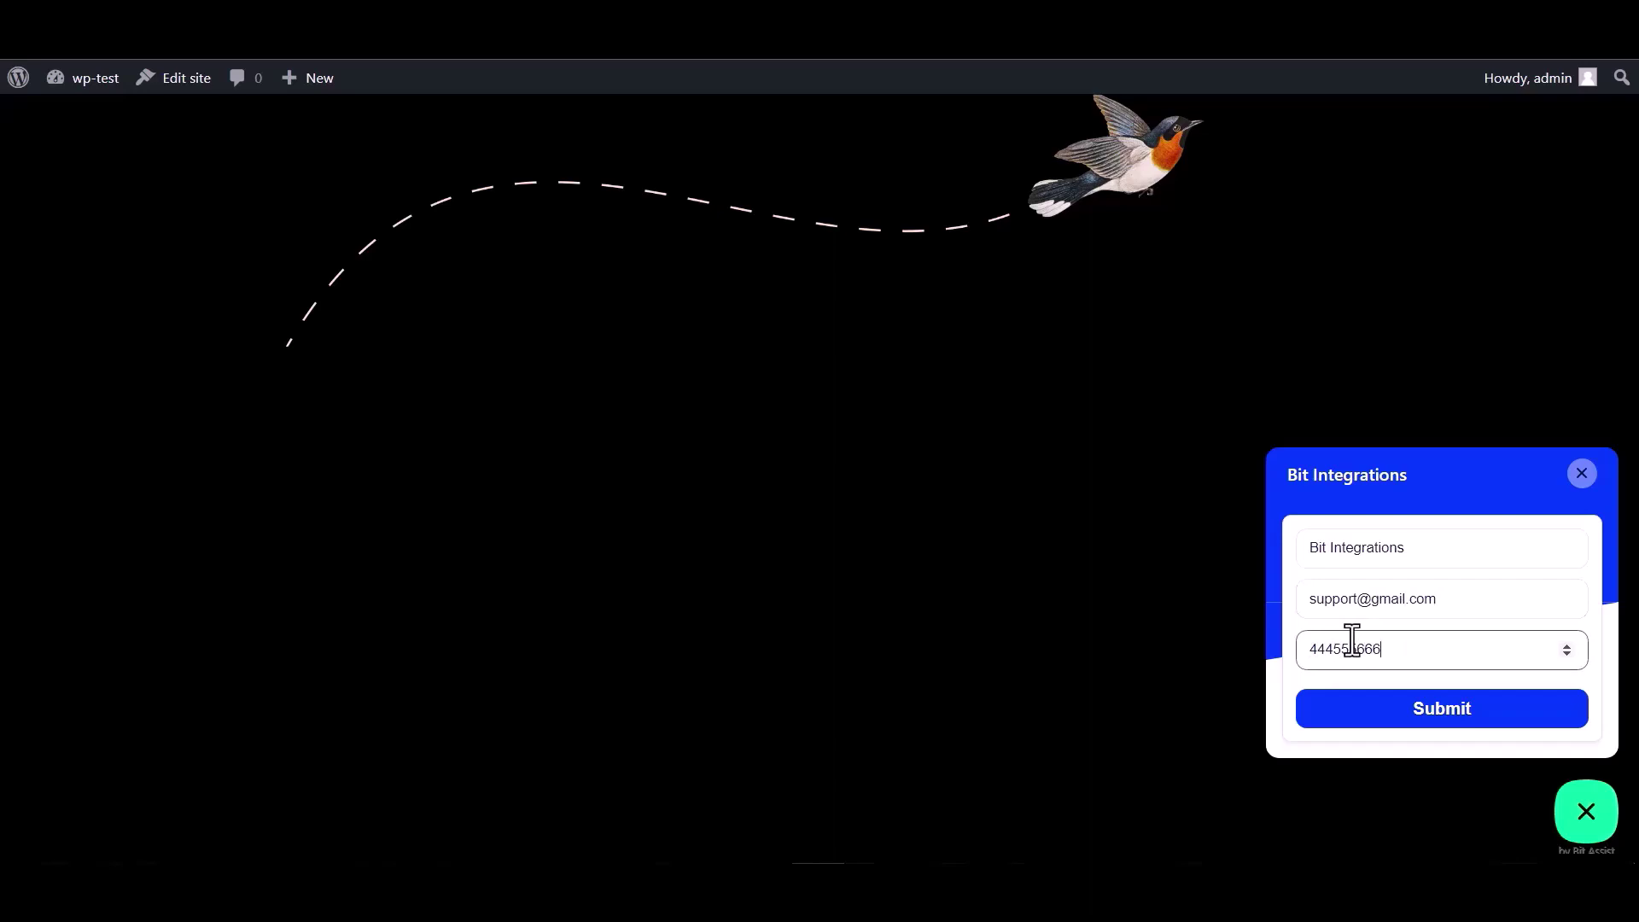
pyautogui.click(1447, 722)
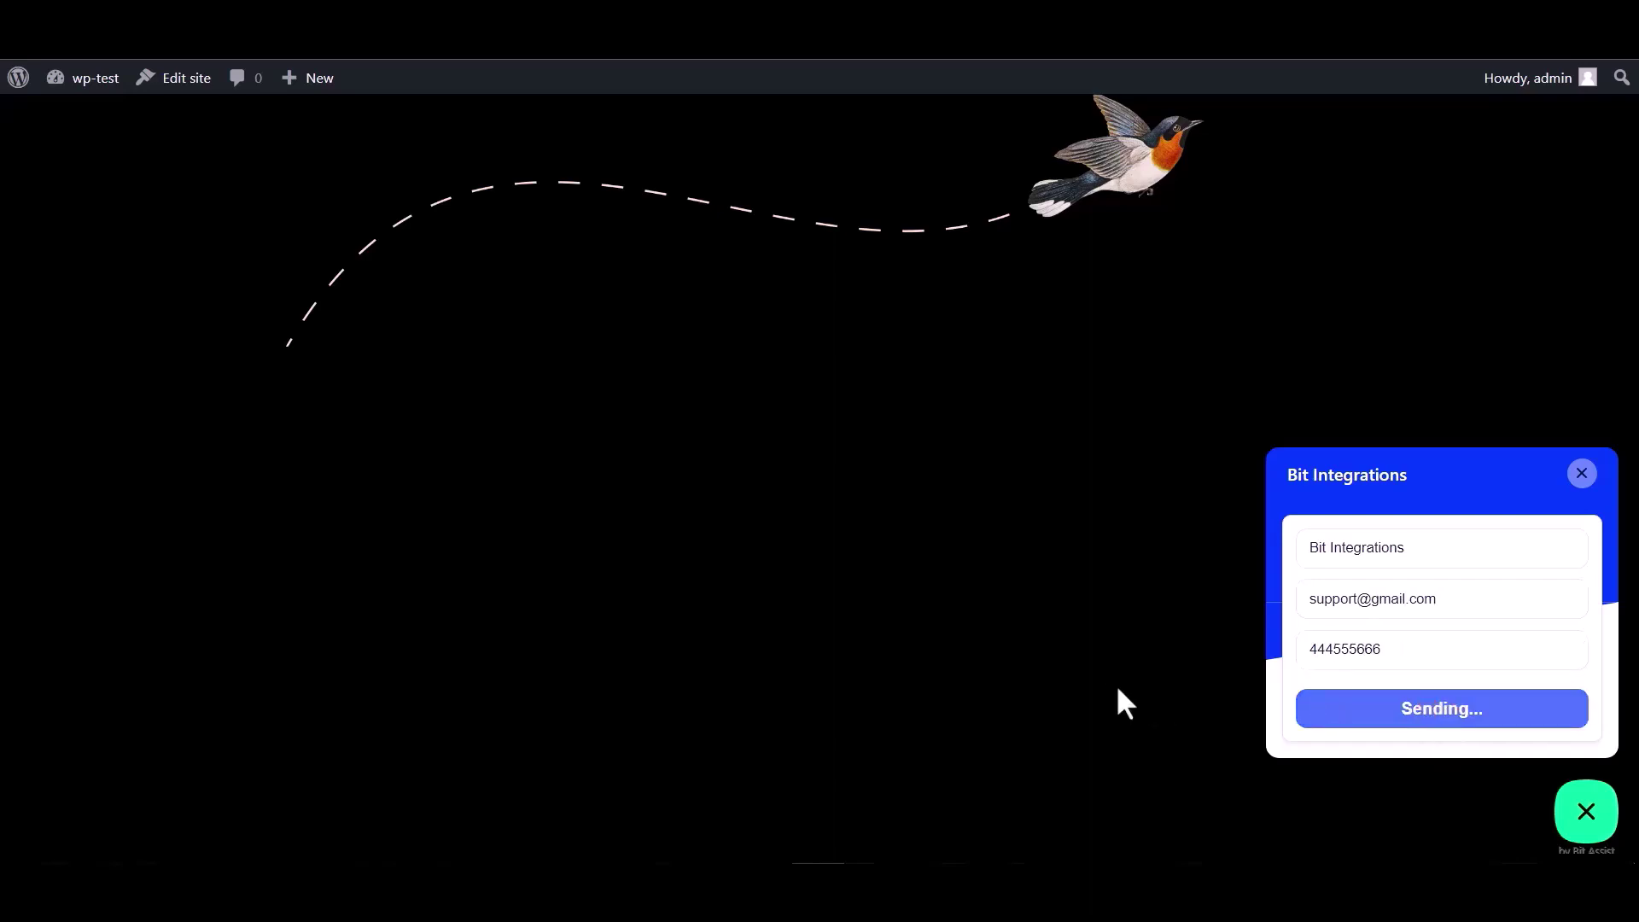